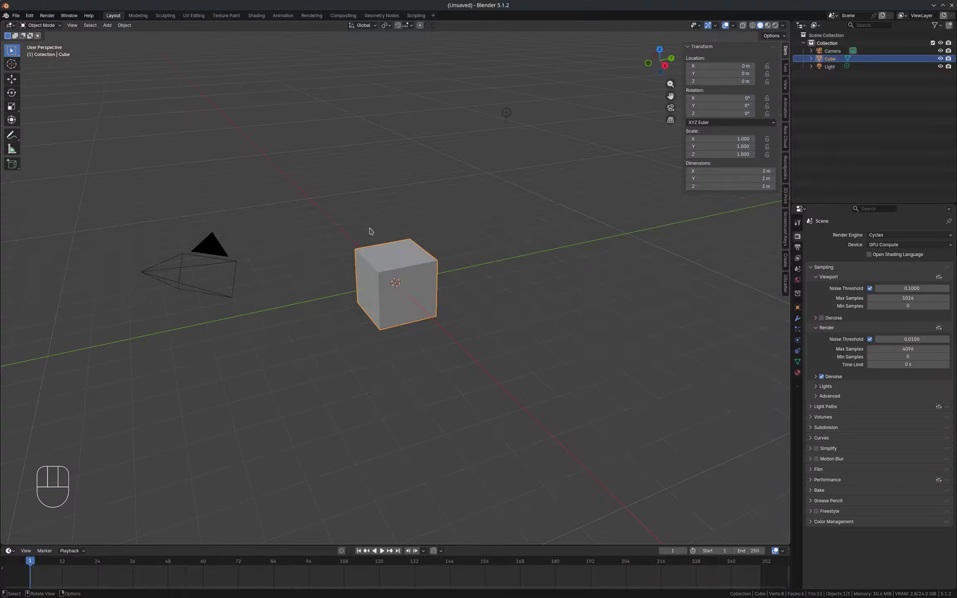
Scale the default cube down to about 0.78 along X and to roughly a third along Y
drag(376, 239, 379, 239)
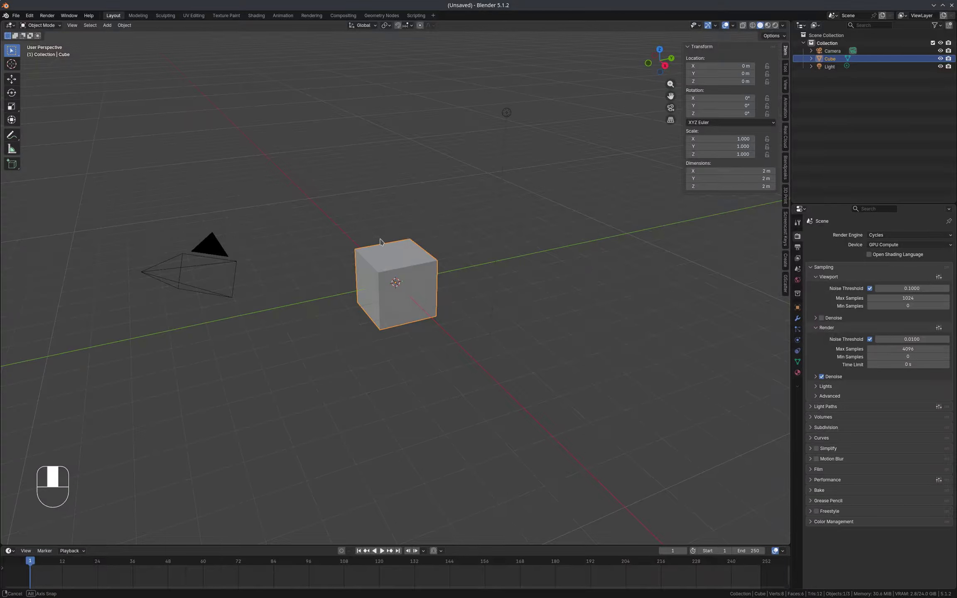
middle_drag(380, 239, 440, 241)
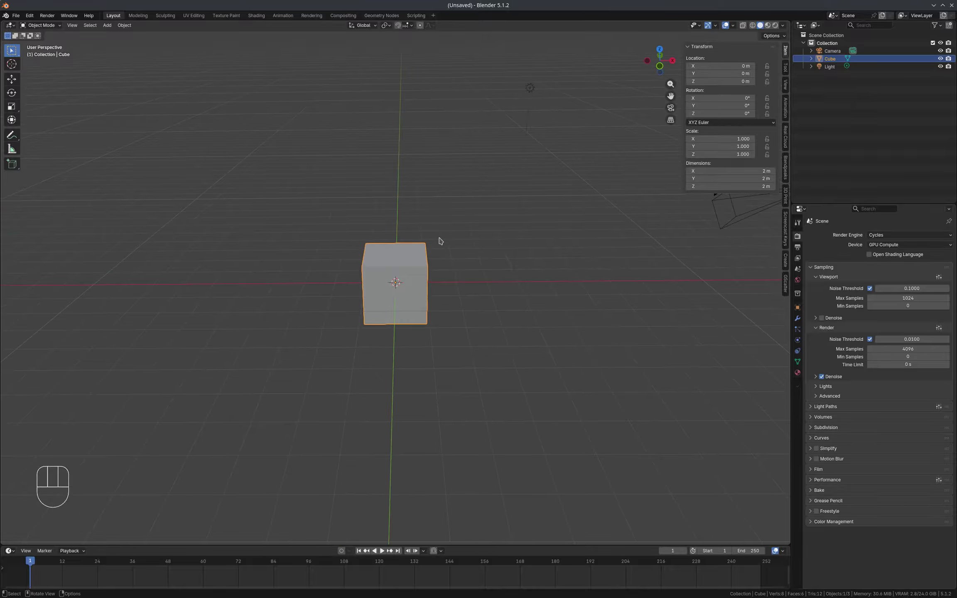
key(KP_1)
middle_drag(337, 180, 417, 221)
scroll(456, 256, up, 5)
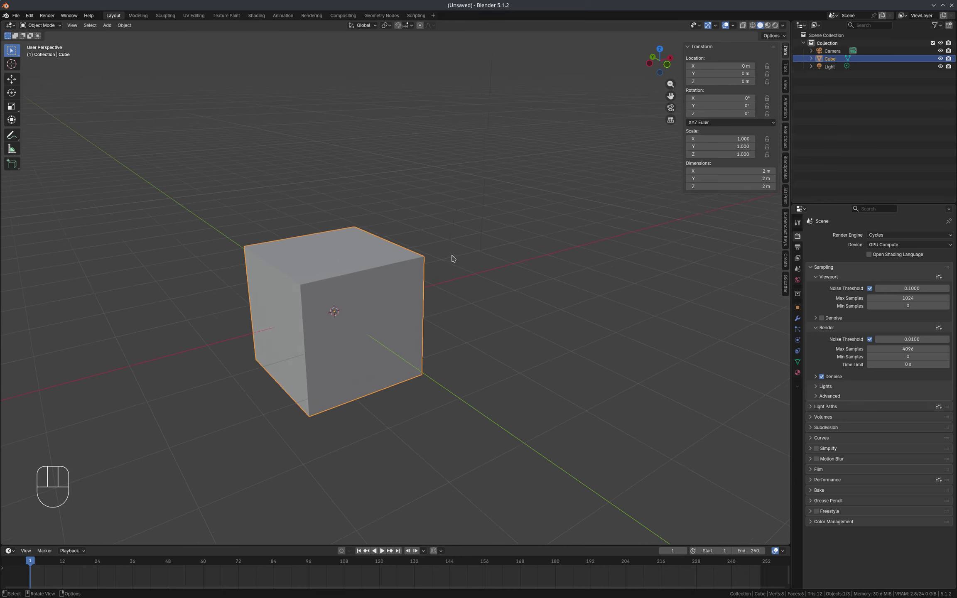
scroll(453, 258, down, 1)
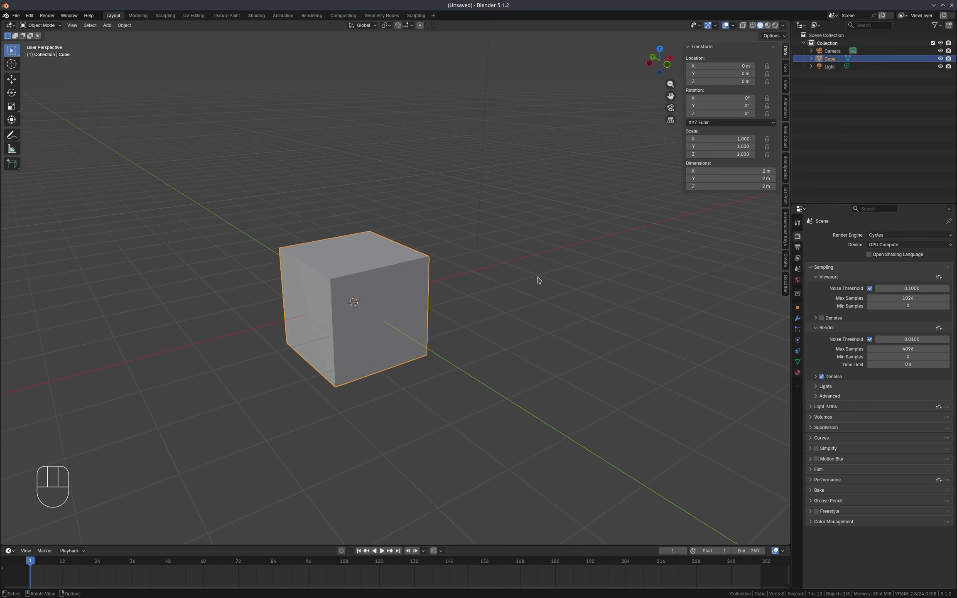
key(s)
key(x)
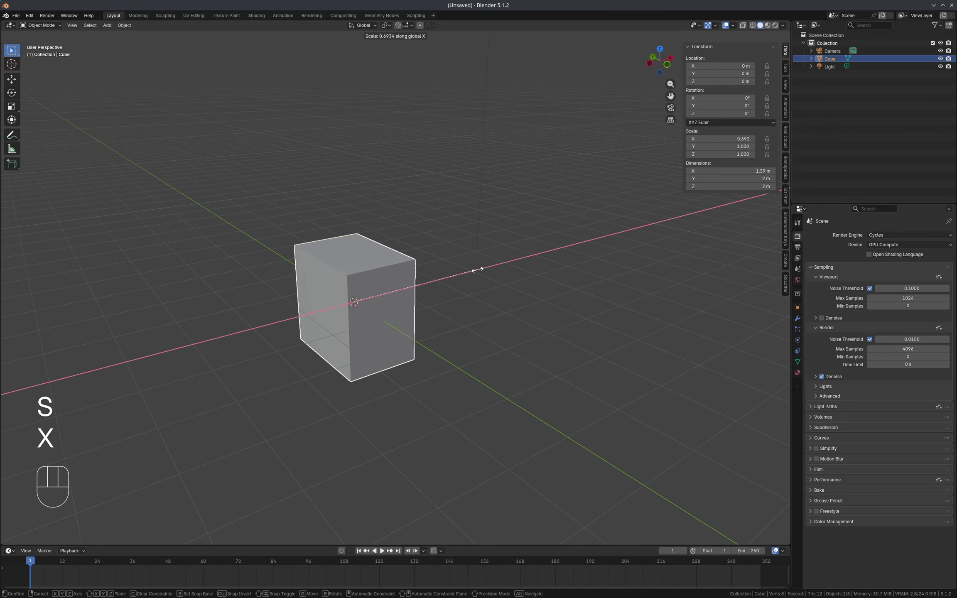
click(498, 286)
key(s)
key(y)
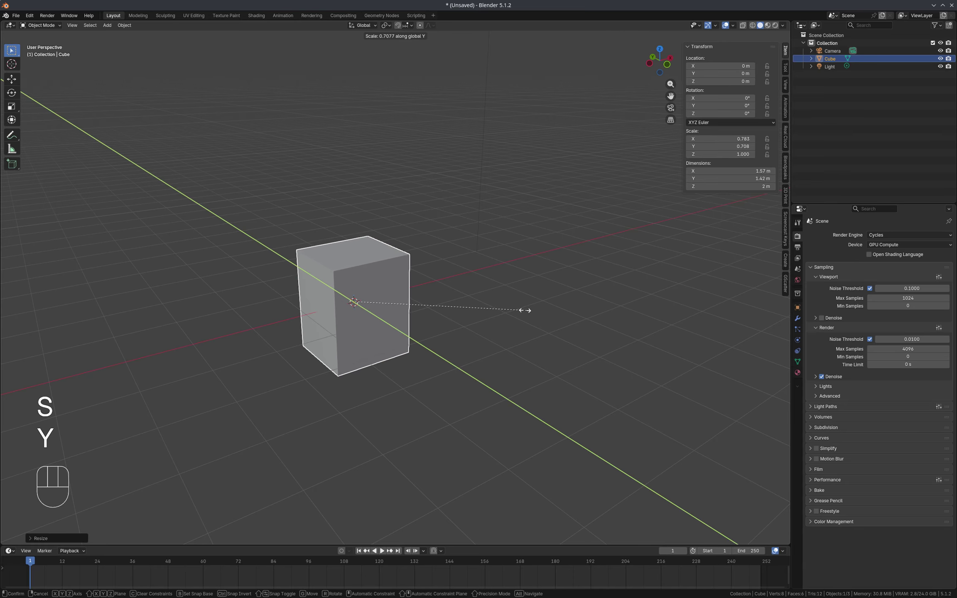
click(431, 283)
Refine the cereal box proportions by scaling the cube to about 0.70 along X and 0.235 along Y
key(s)
key(x)
click(467, 280)
middle_drag(323, 307, 353, 305)
key(s)
key(y)
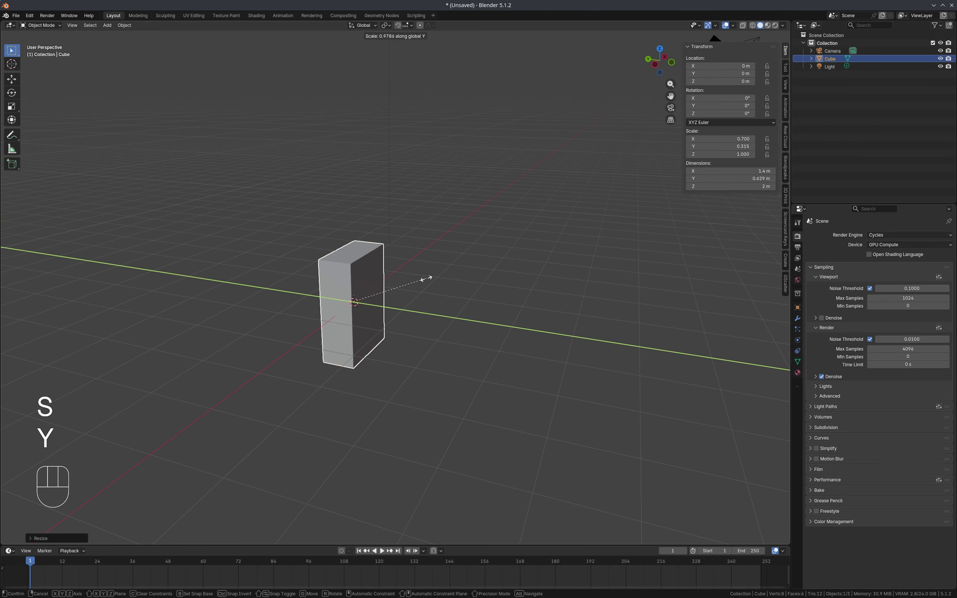
click(405, 281)
mouse_move(461, 274)
middle_down()
mouse_move(408, 272)
mouse_move(487, 278)
mouse_move(451, 270)
middle_up()
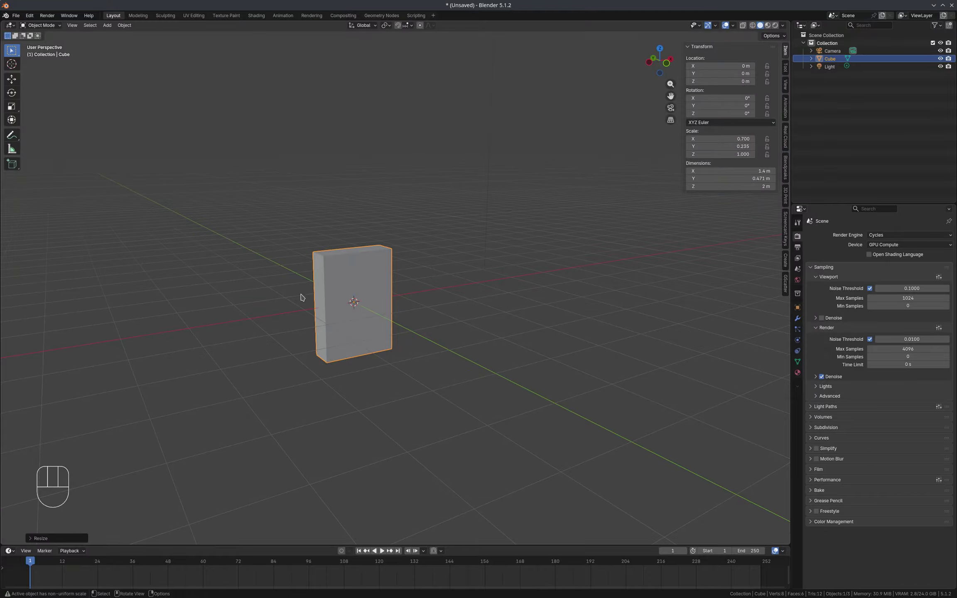
In the Shading workspace, add an Image Texture node and connect its Color output to the Principled BSDF's Base Color
click(261, 19)
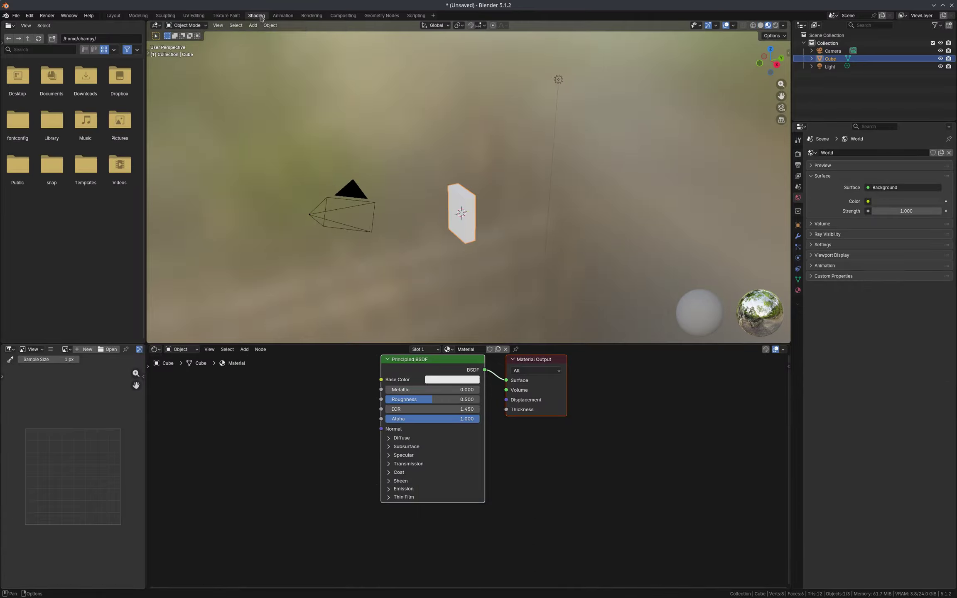
click(245, 349)
mouse_move(261, 403)
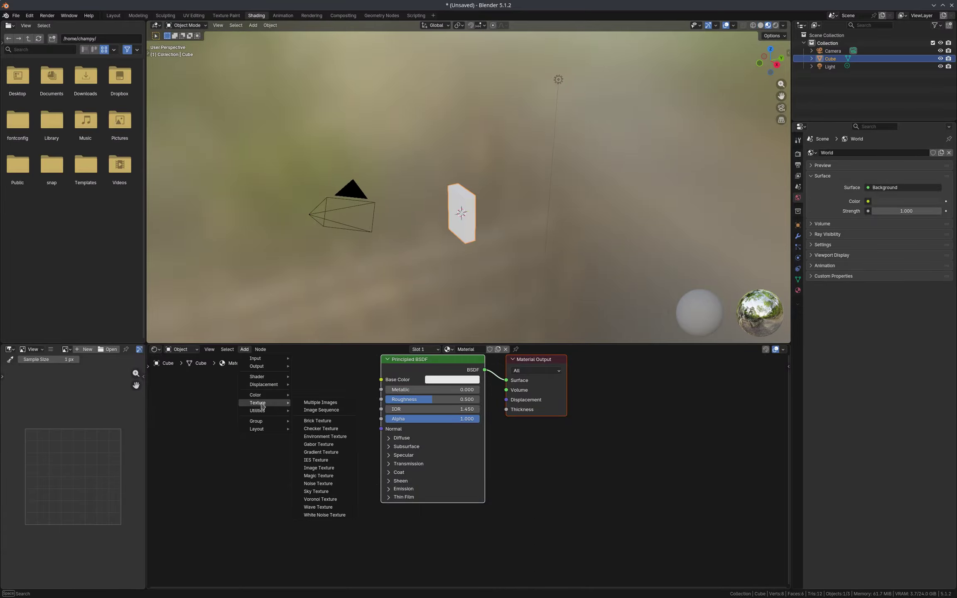
click(319, 468)
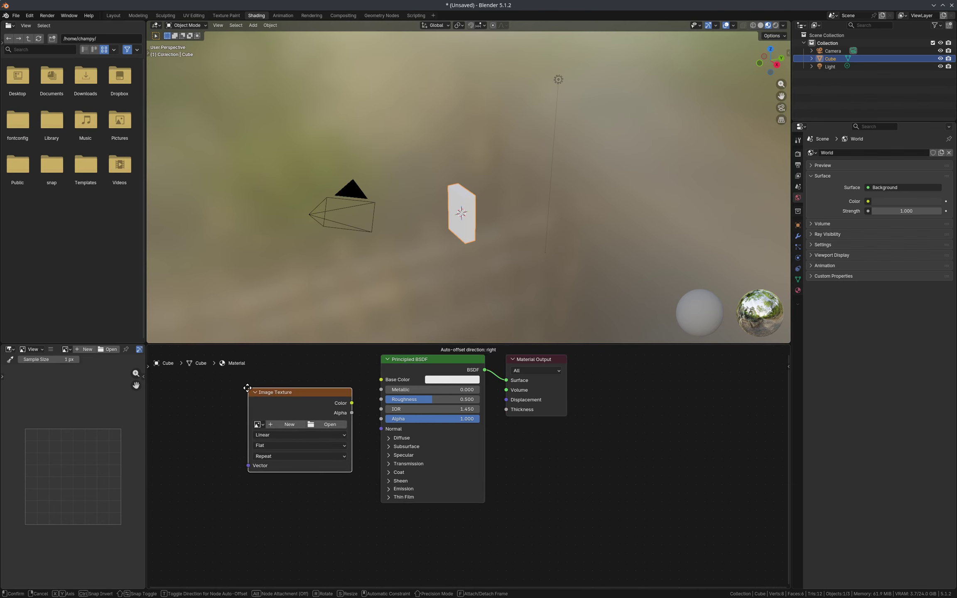
click(351, 411)
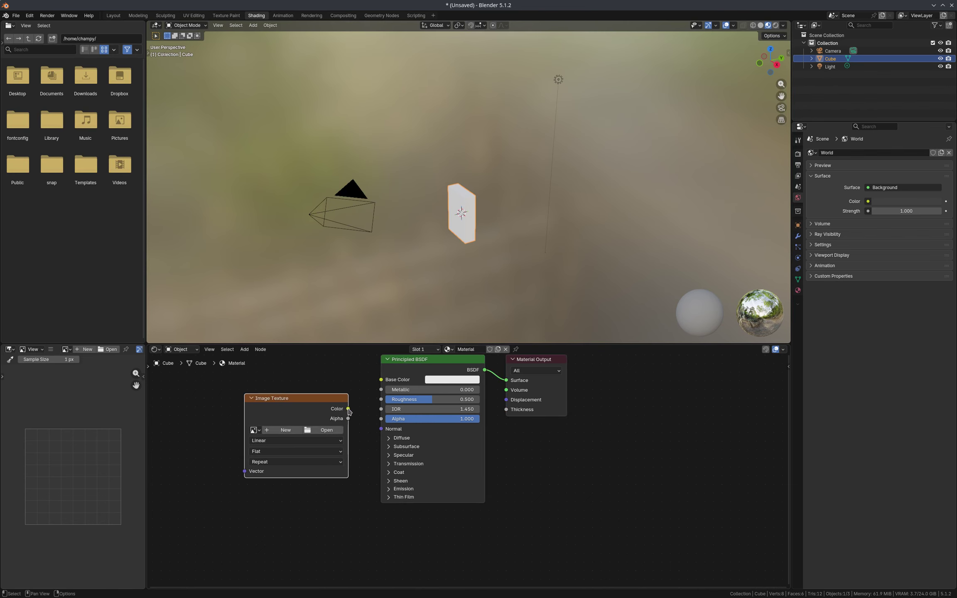
drag(349, 409, 381, 379)
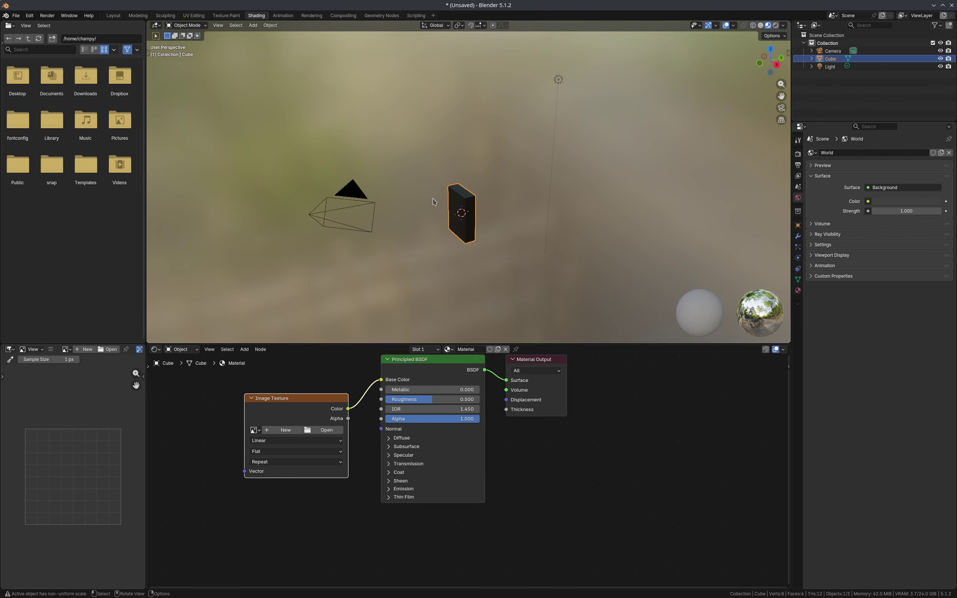
Load CerealBoxPiecesUnwrappedWithText.png from the textures folder into the Image Texture node
middle_drag(433, 200, 519, 196)
scroll(472, 209, up, 5)
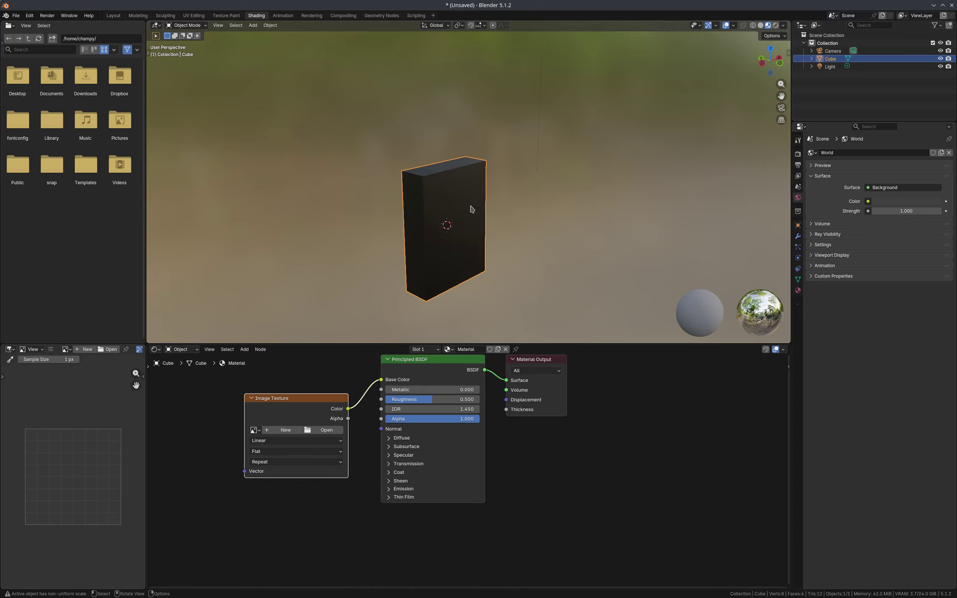
key(KP_1)
middle_drag(406, 200, 446, 224)
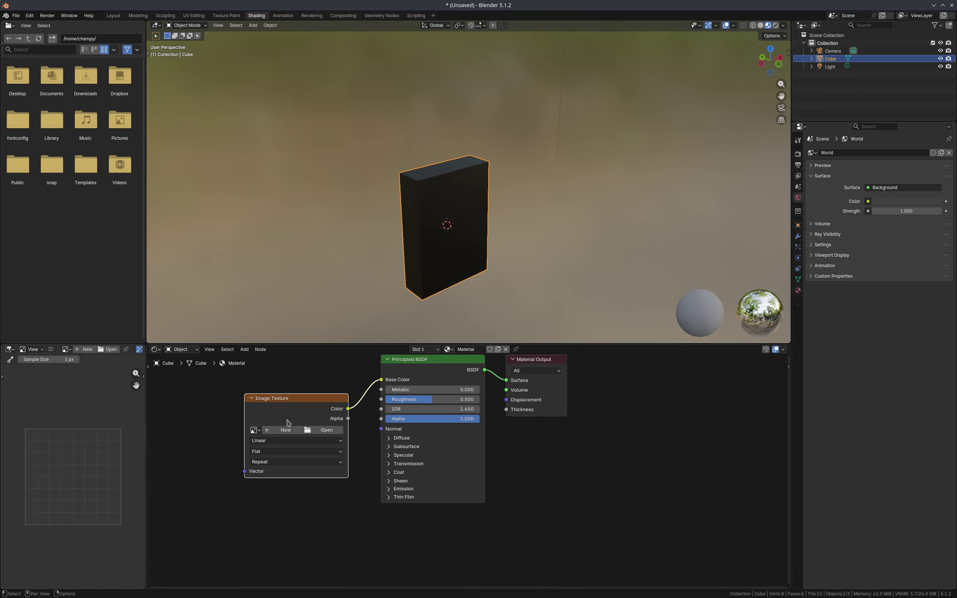
click(325, 431)
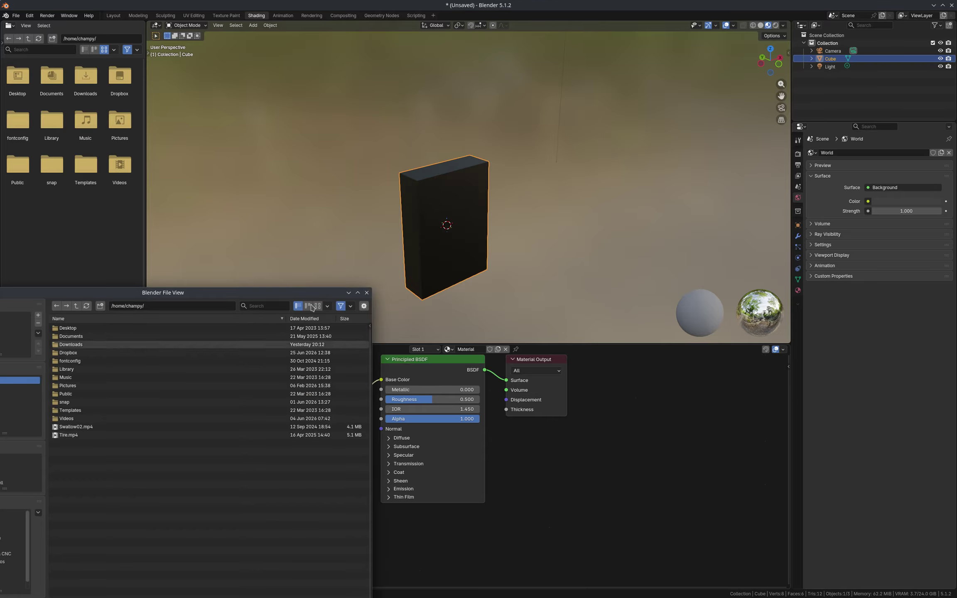
click(11, 514)
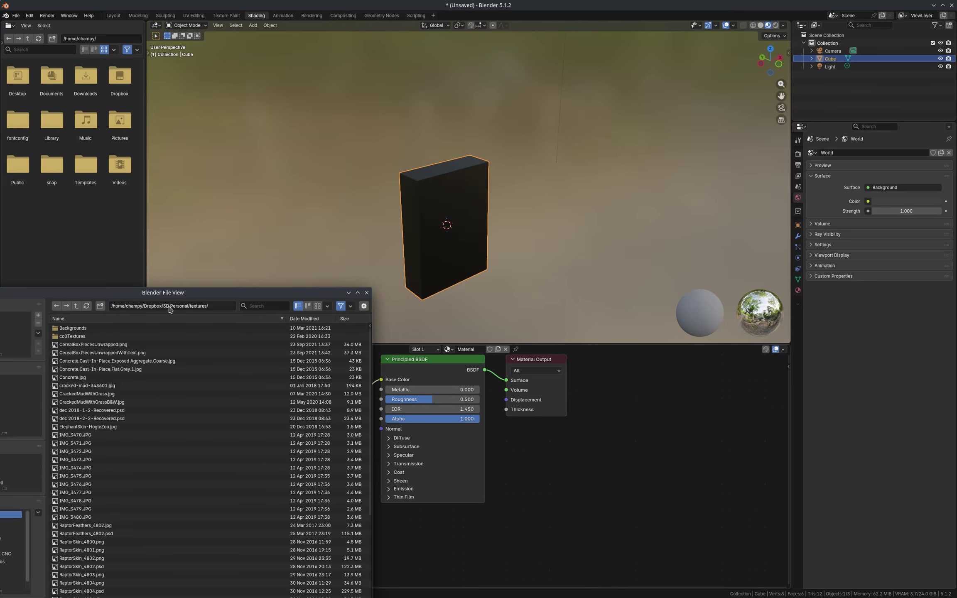
click(130, 353)
double_click(130, 352)
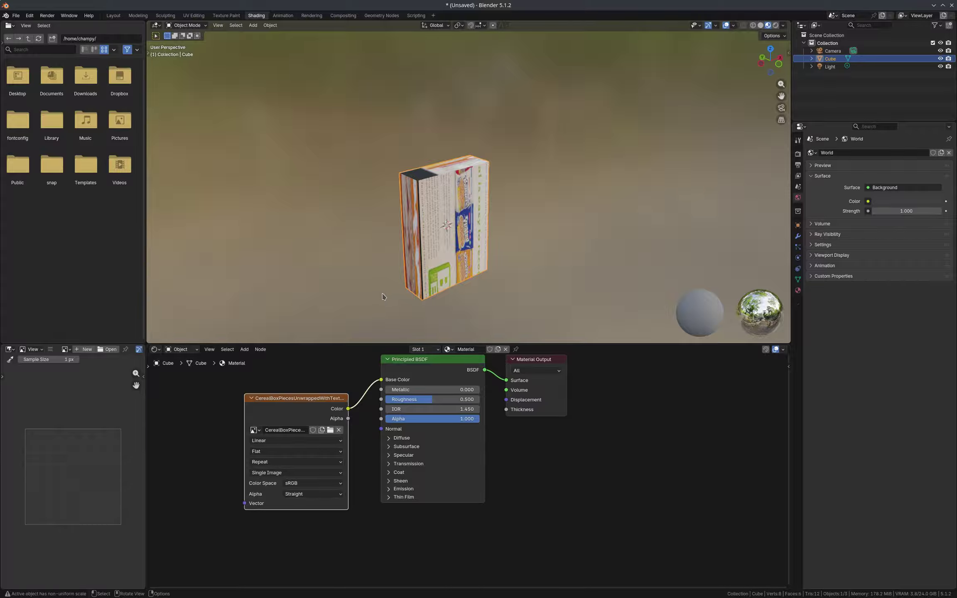
Display the unwrapped cereal box image in the Image Editor and frame its labelled panels
click(65, 349)
click(130, 365)
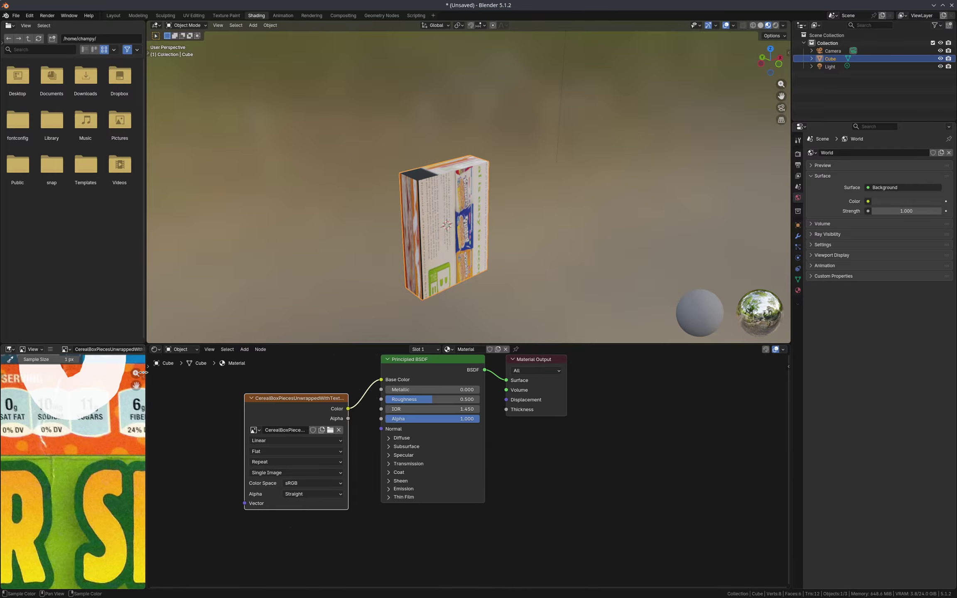
scroll(107, 440, down, 6)
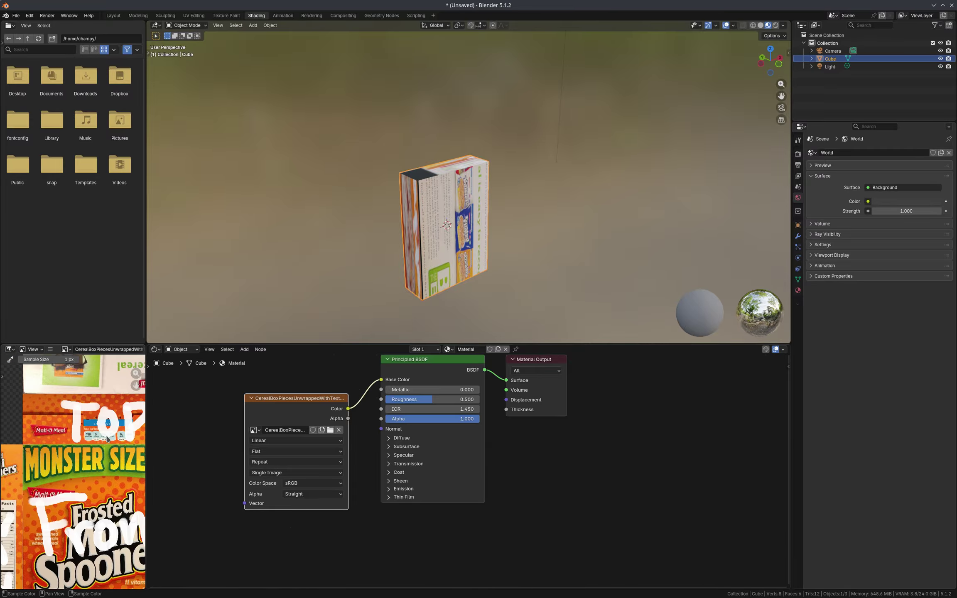
scroll(79, 431, down, 3)
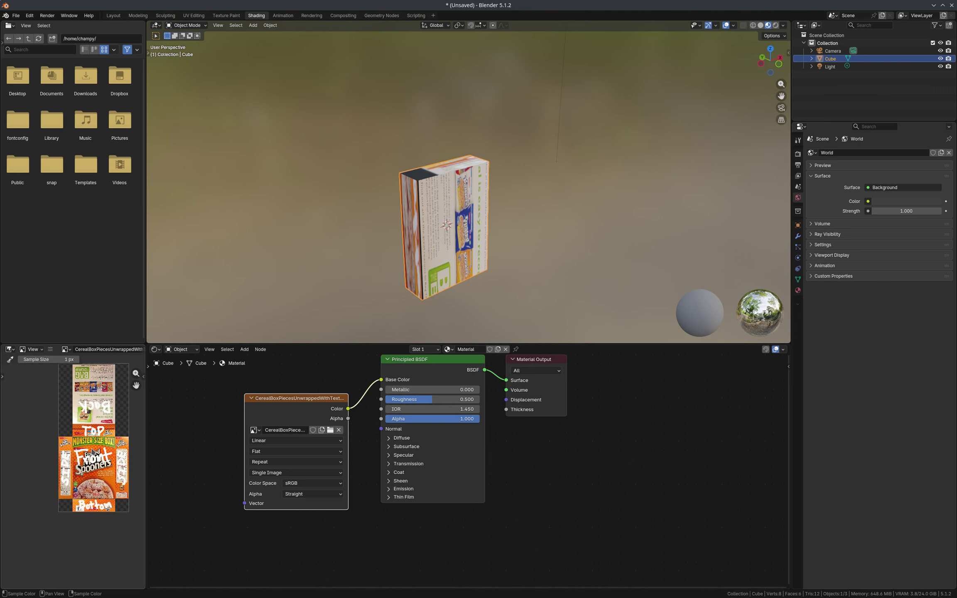
scroll(123, 460, up, 2)
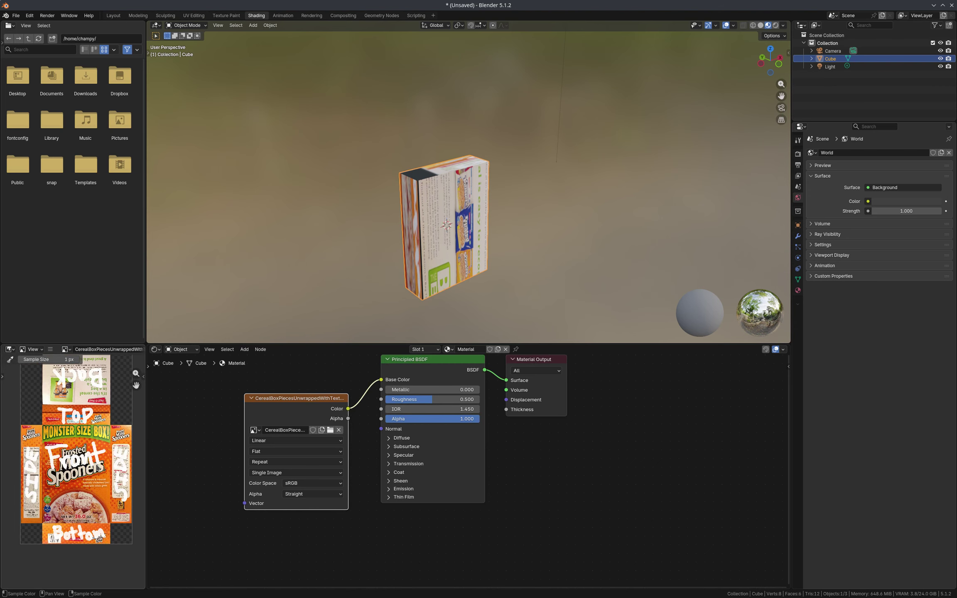
scroll(98, 468, up, 1)
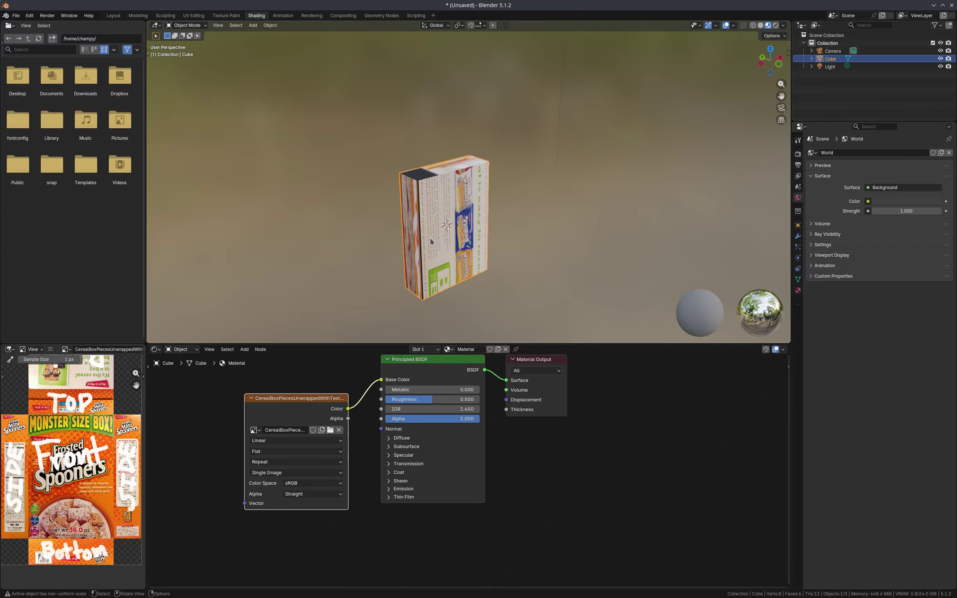
Switch to the UV Editing workspace and frame the cereal box image in the UV Editor
click(197, 16)
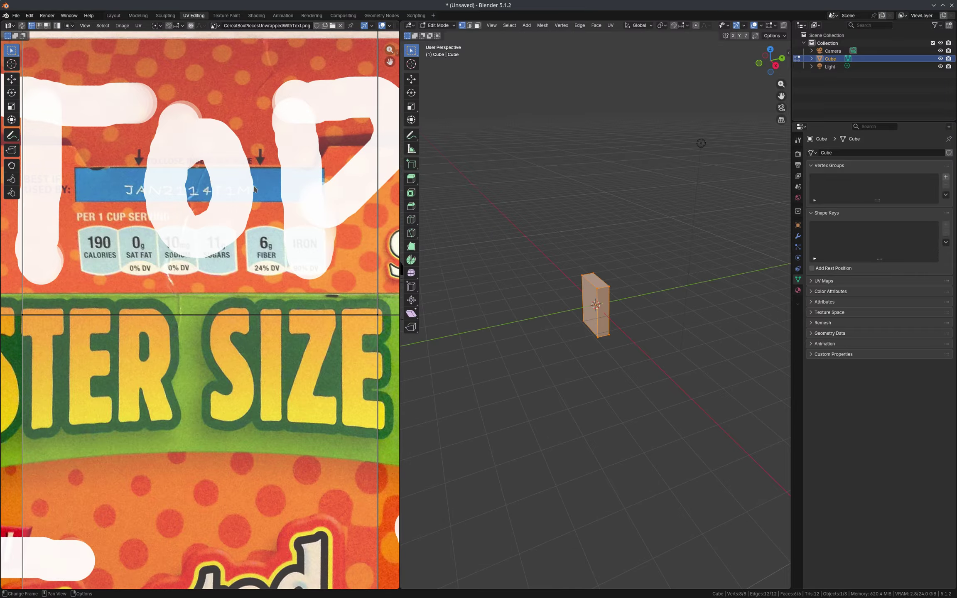
scroll(207, 266, down, 6)
scroll(204, 277, down, 2)
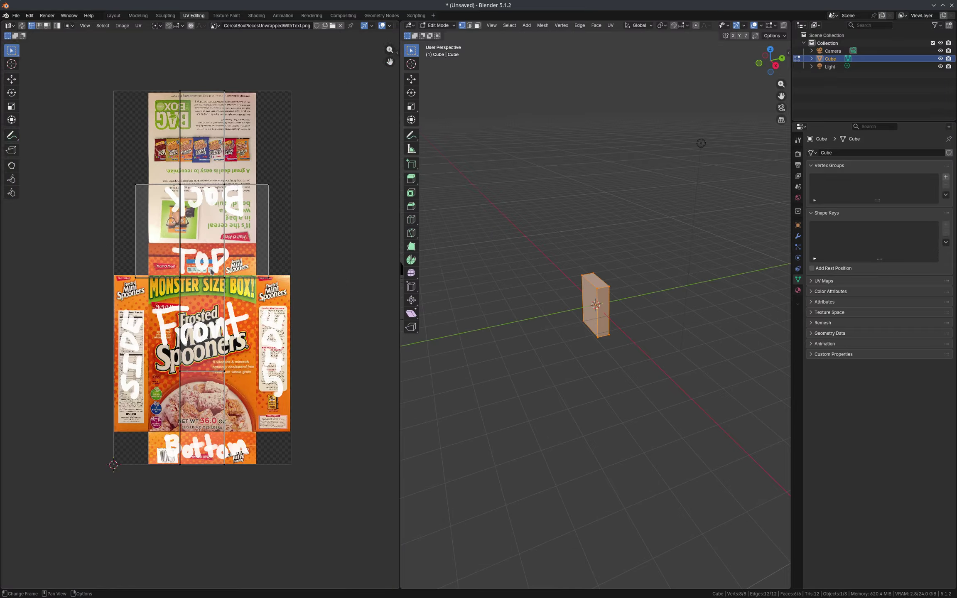
scroll(211, 271, up, 2)
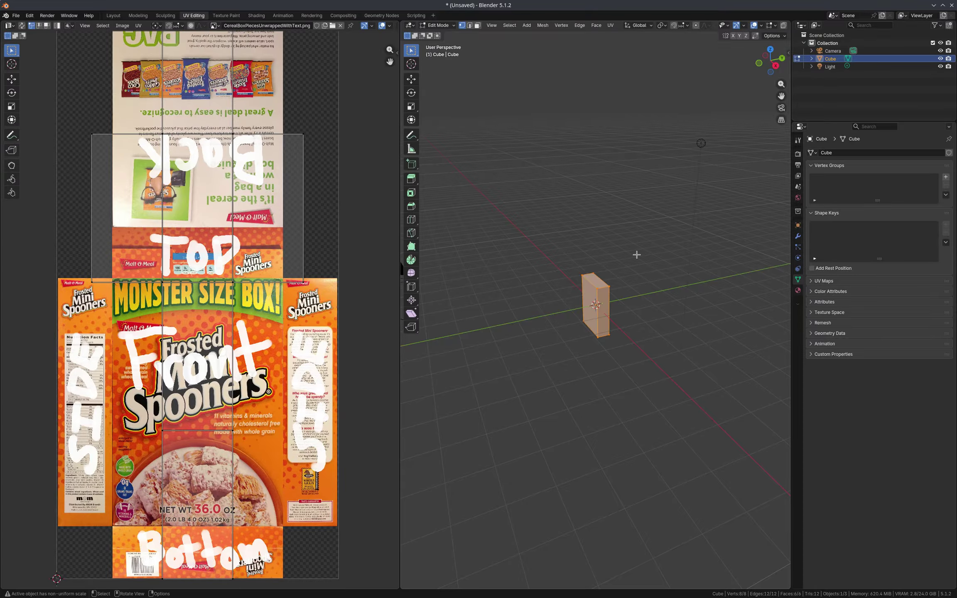
Set the 3D viewport to Material Preview shading and frame the textured box up close from its front corner
middle_drag(592, 299, 623, 275)
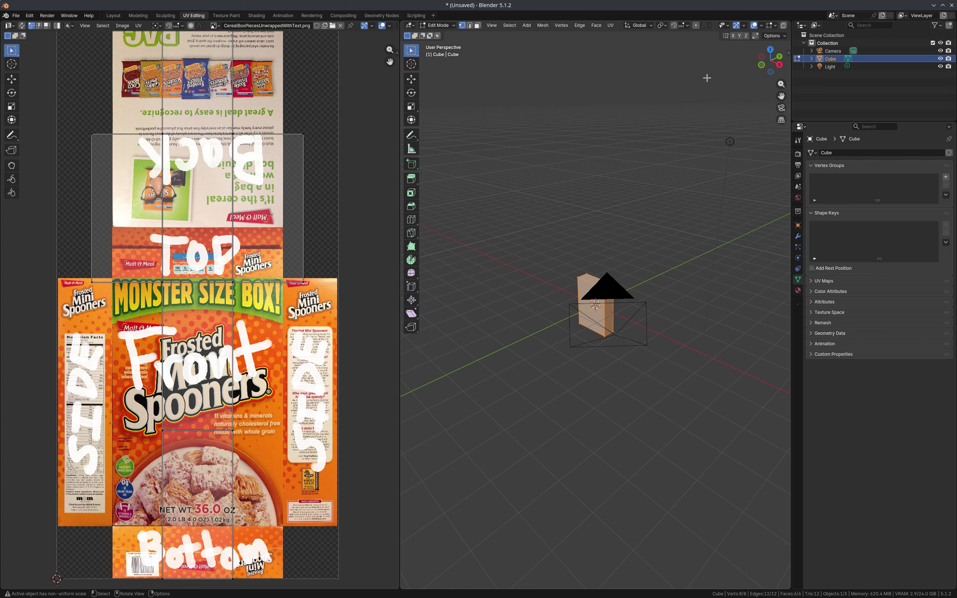
key(z)
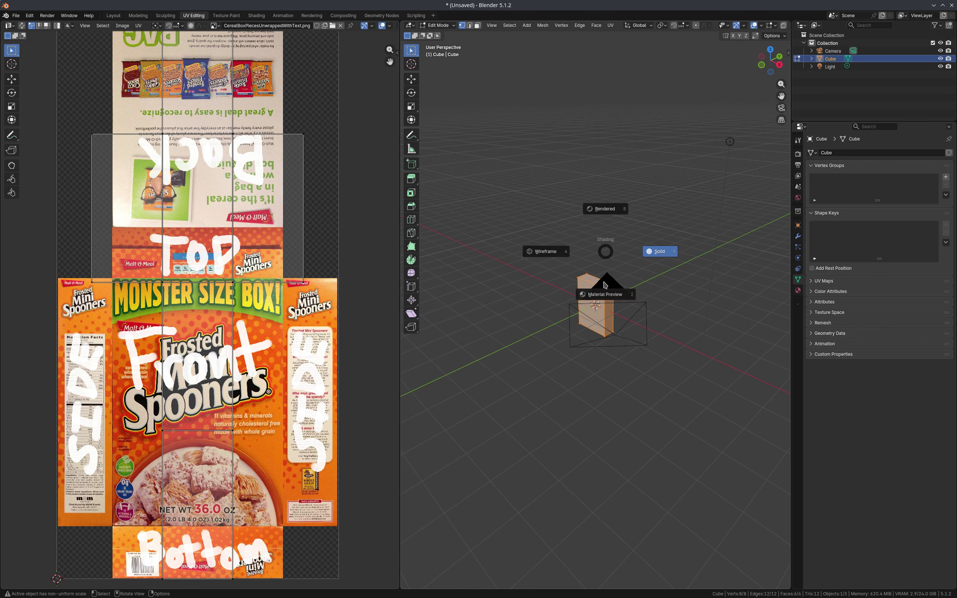
click(607, 283)
key(z)
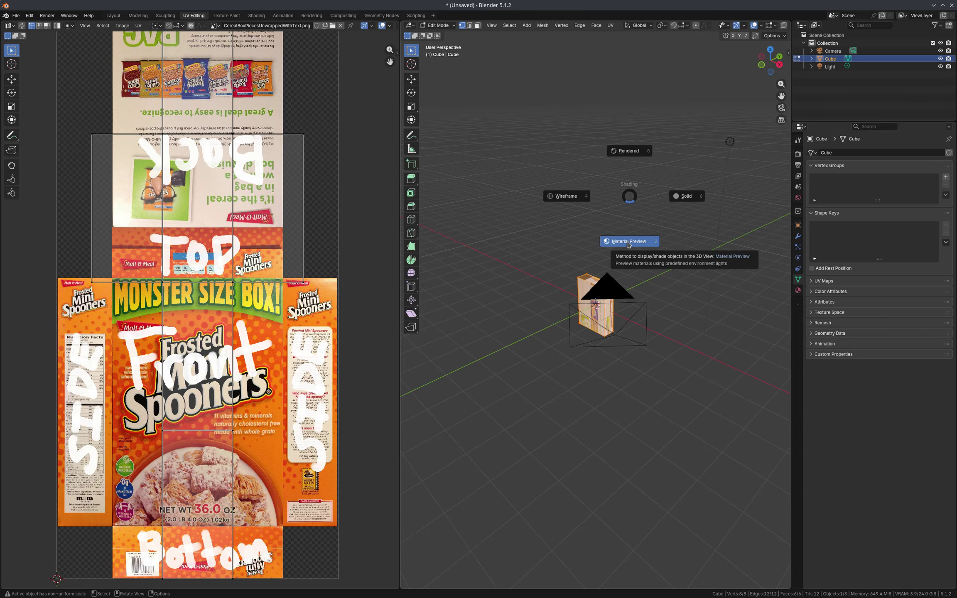
click(628, 243)
middle_drag(563, 316, 607, 299)
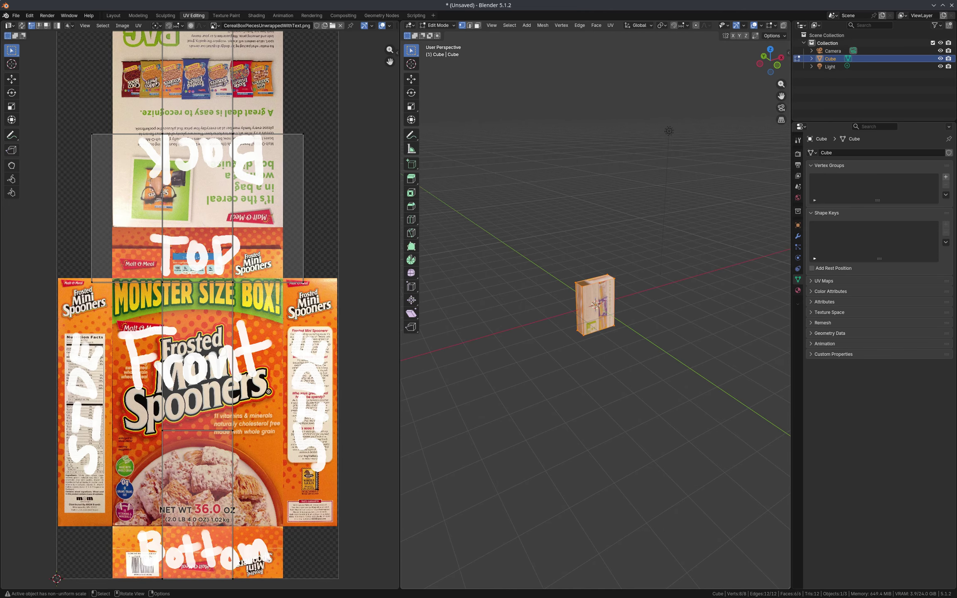
key(KP_1)
middle_drag(670, 267, 581, 290)
scroll(634, 307, up, 8)
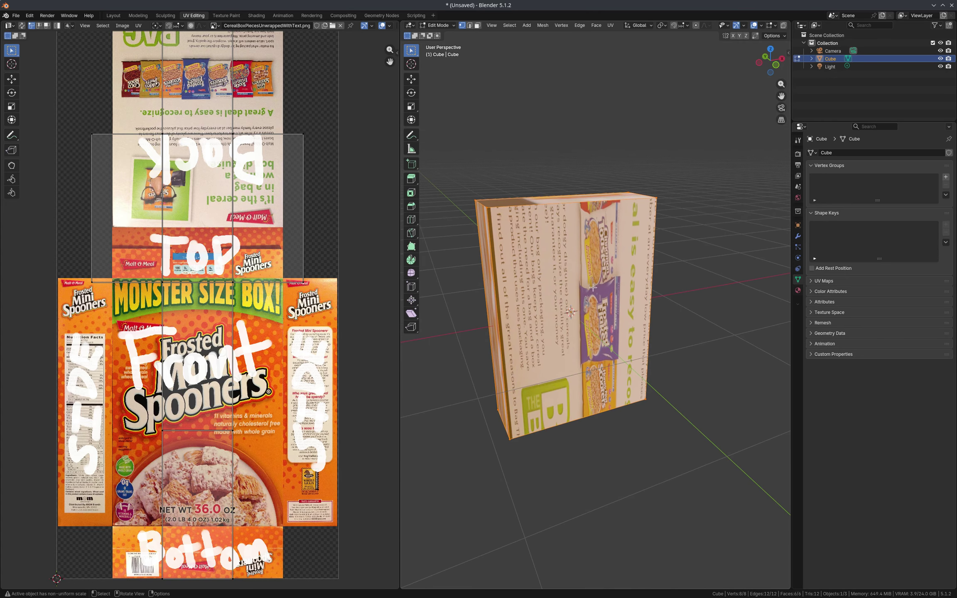
Switch to edge selection, clear the current selection and pick individual edges around the box's front face, ending with its top edge
click(470, 26)
click(569, 153)
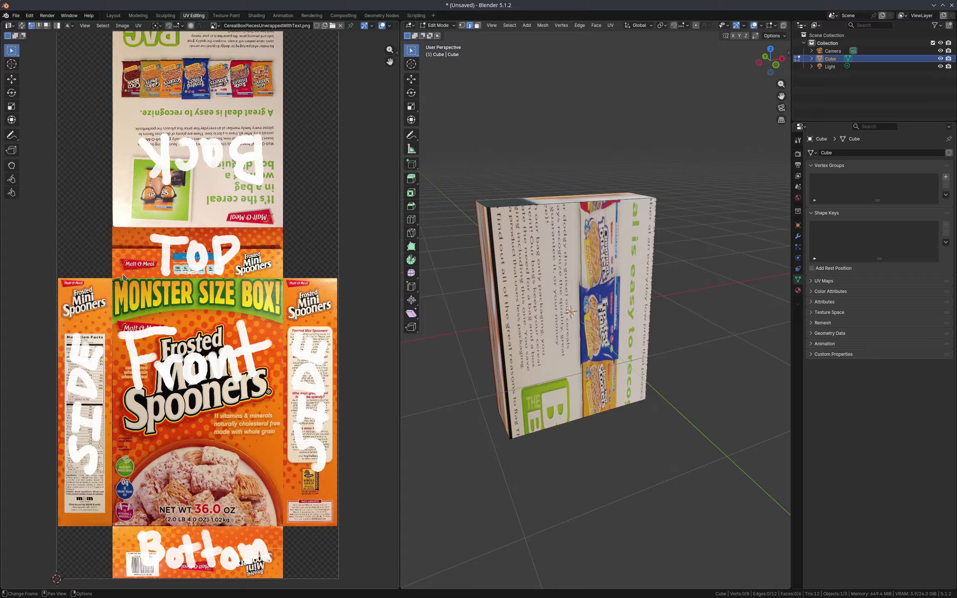
middle_drag(592, 176, 577, 198)
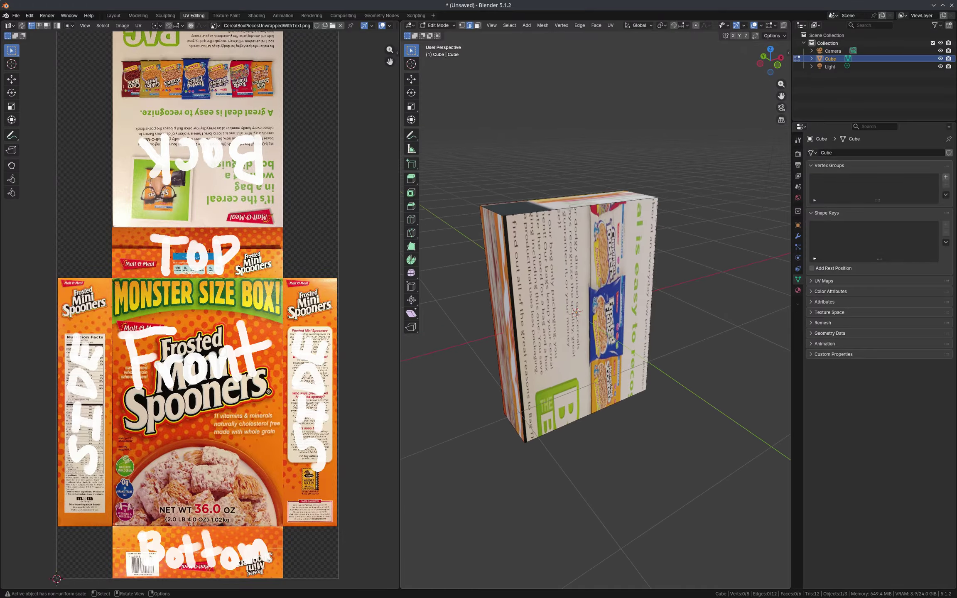
click(569, 208)
click(519, 314)
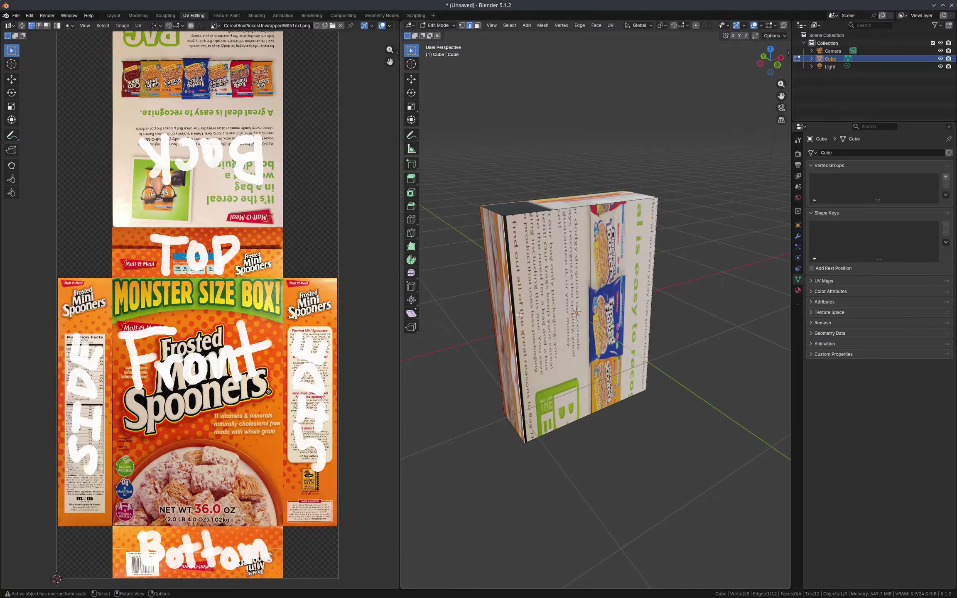
click(649, 271)
click(585, 208)
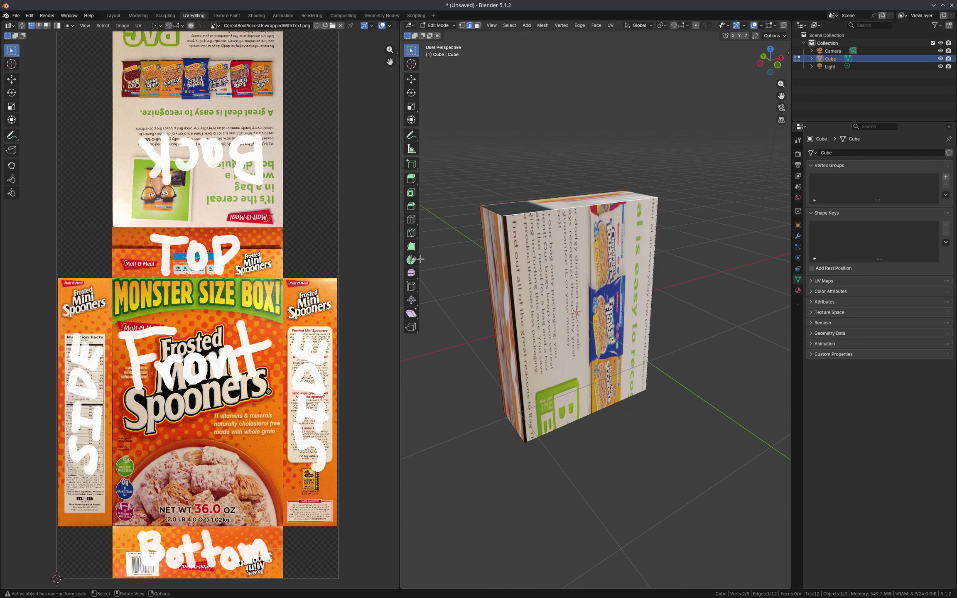
Mark the selected short top edge at the near end of the box as a seam
middle_drag(588, 191, 612, 213)
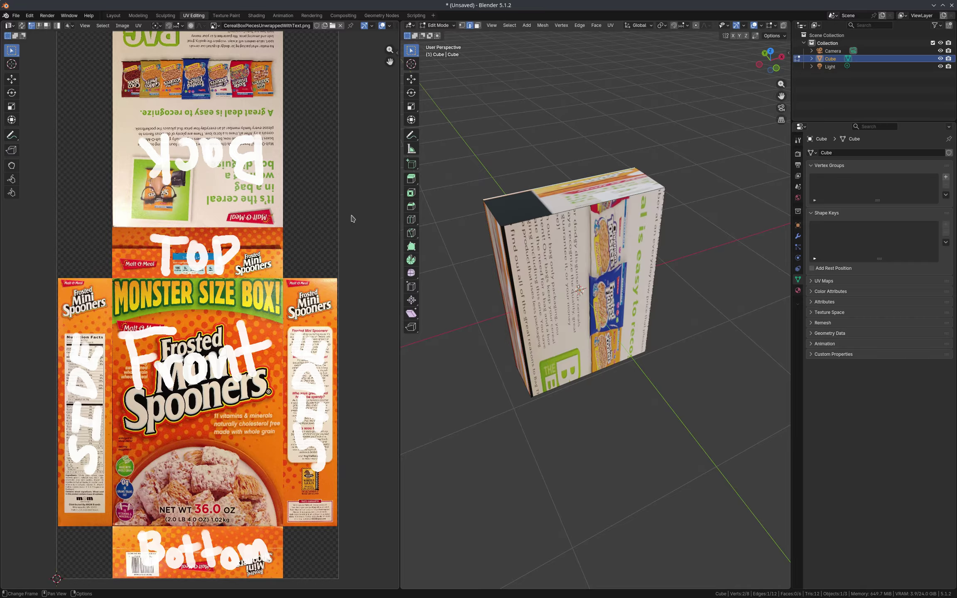
middle_drag(509, 199, 530, 200)
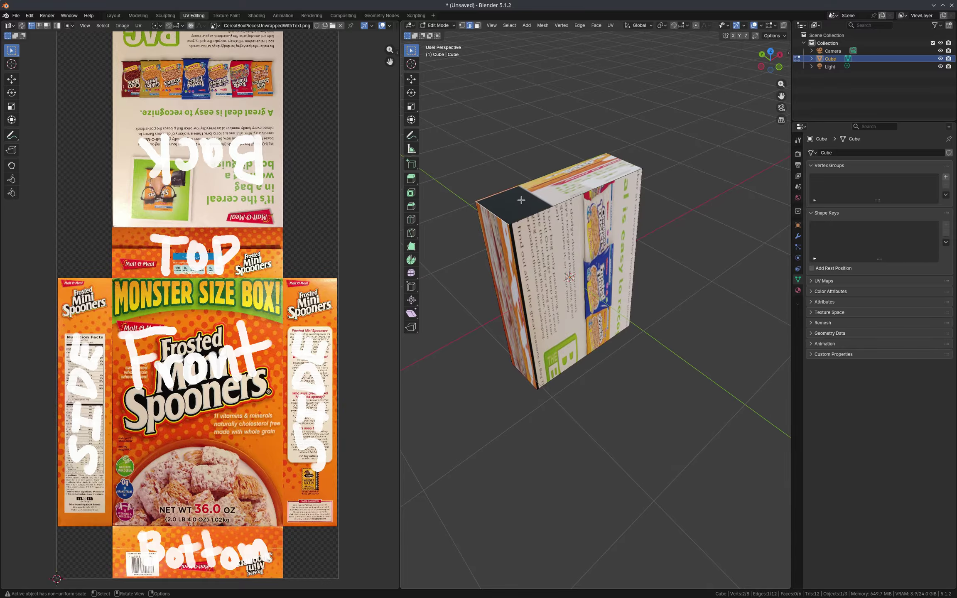
click(580, 26)
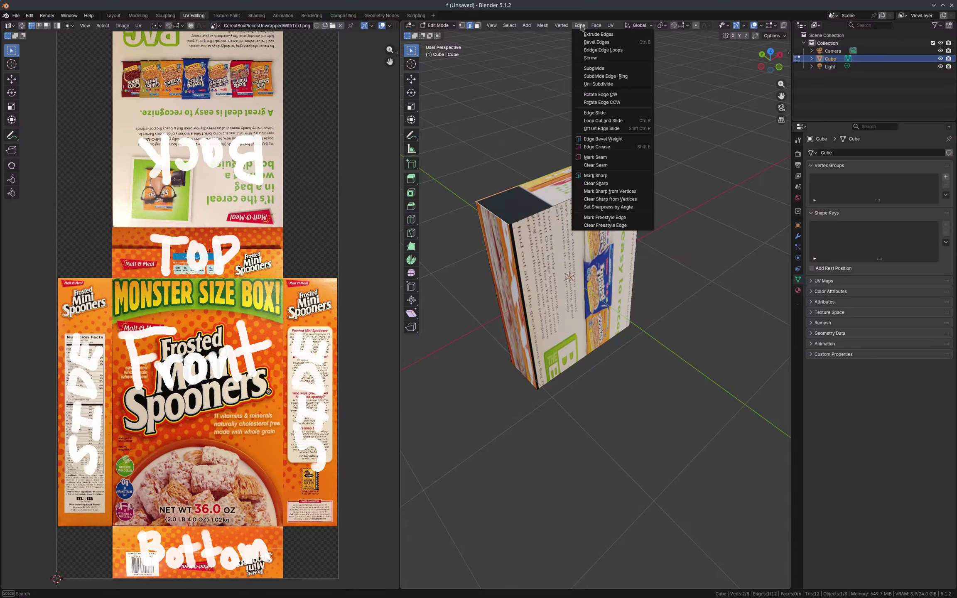
click(596, 157)
Switch the viewport to wireframe, clear the selection and mark the opposite short top edge of the box as a seam
key(alt+z)
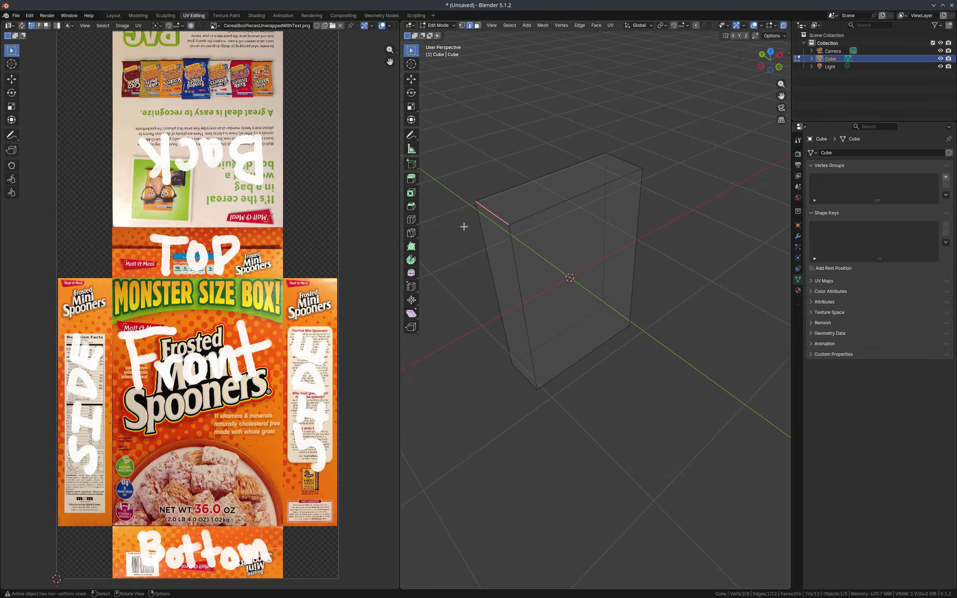
key(alt+a)
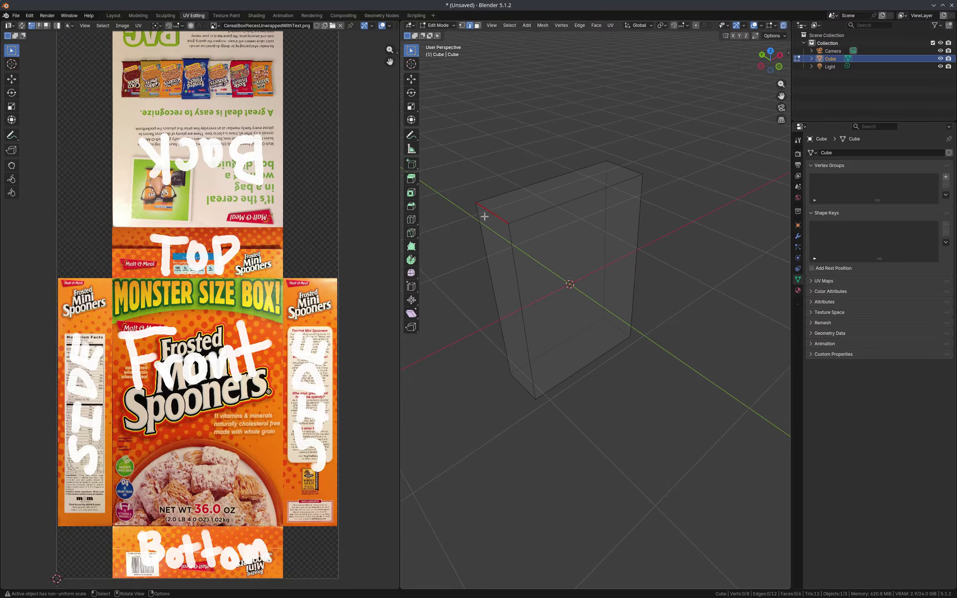
scroll(484, 217, up, 5)
scroll(506, 210, down, 5)
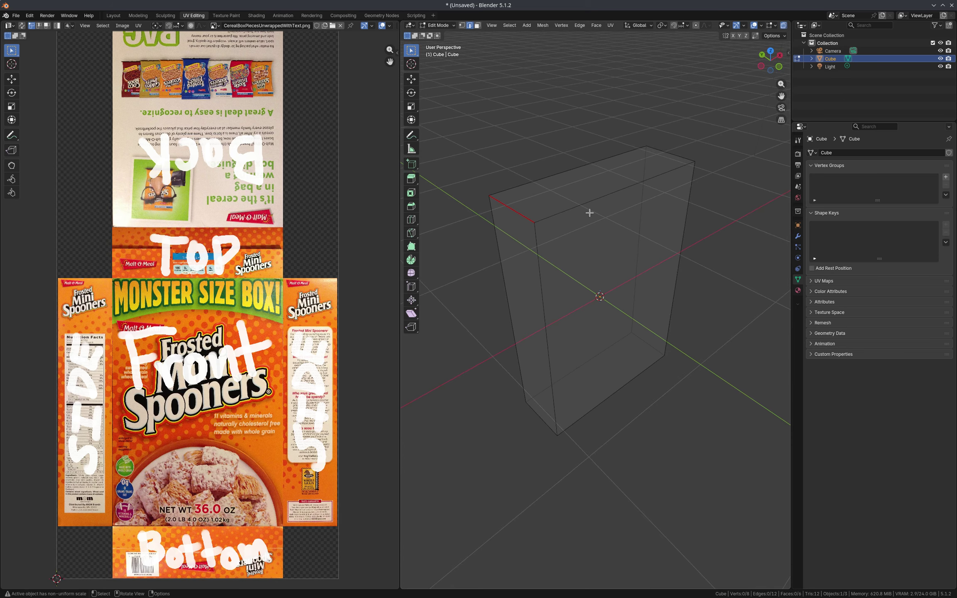
middle_drag(589, 211, 572, 220)
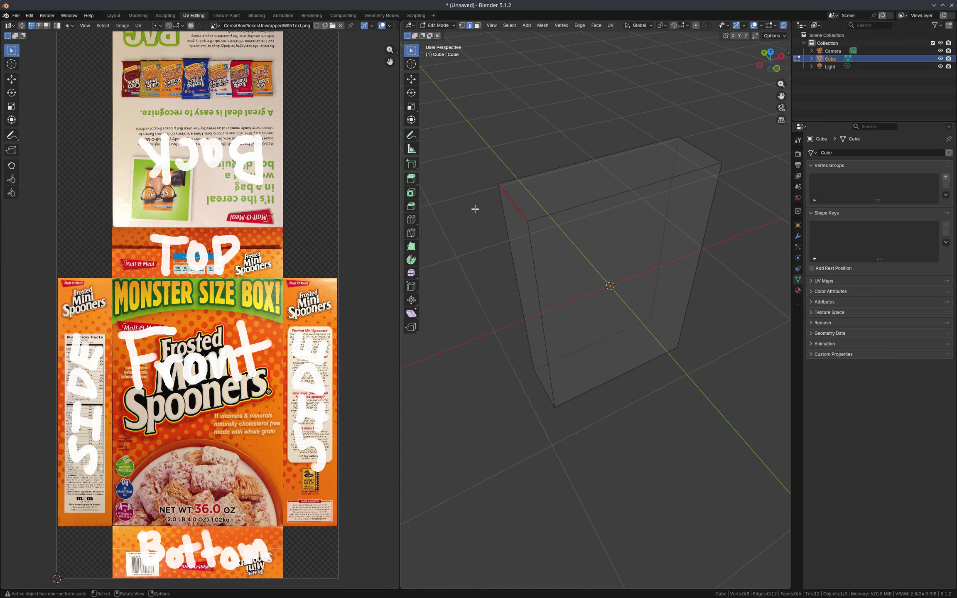
click(707, 151)
key(ctrl+e)
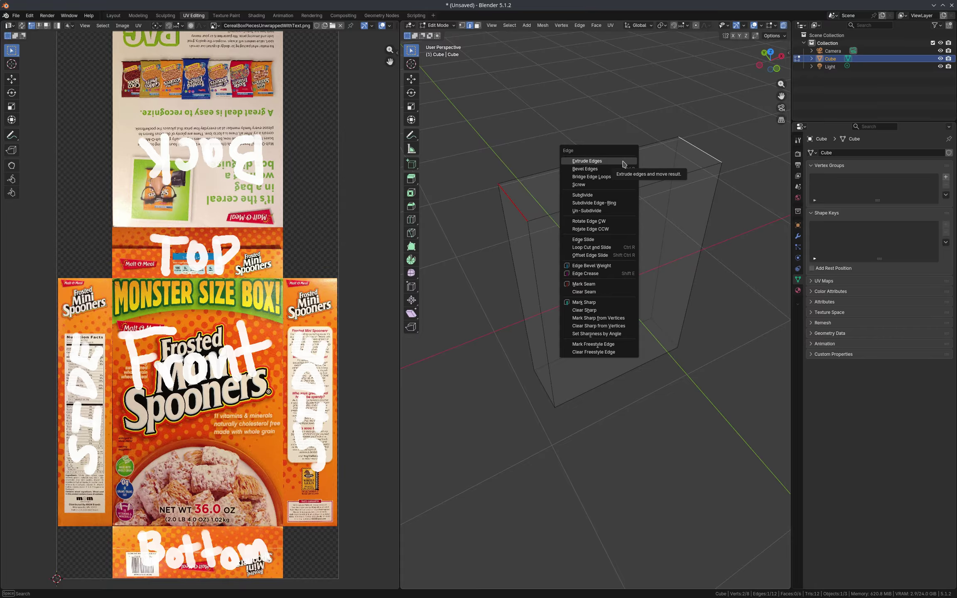
click(583, 284)
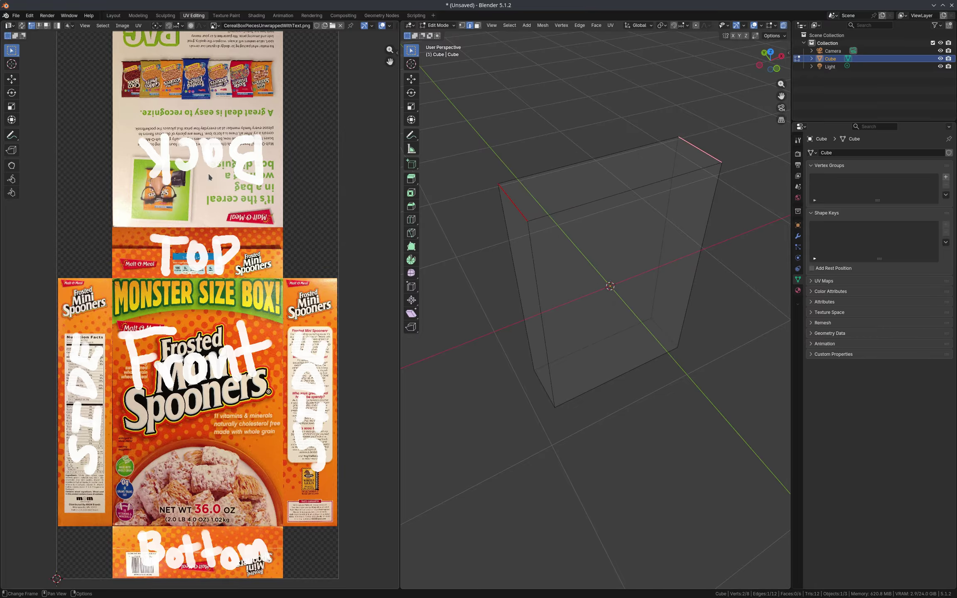
Select the back face's two vertical edges and its long bottom edge, and mark all three as seams
scroll(252, 327, down, 2)
scroll(215, 151, up, 2)
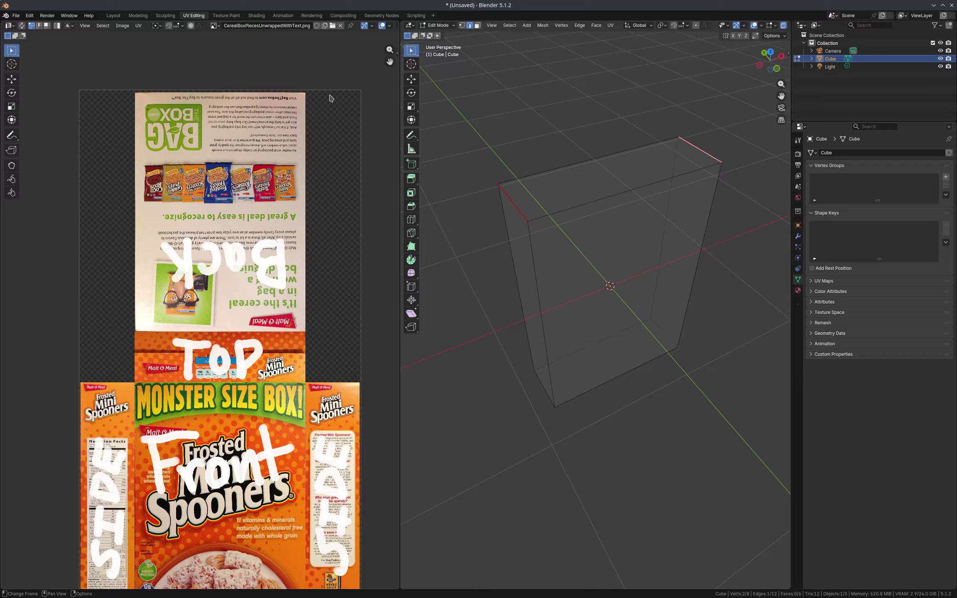
click(514, 249)
shift+click(664, 228)
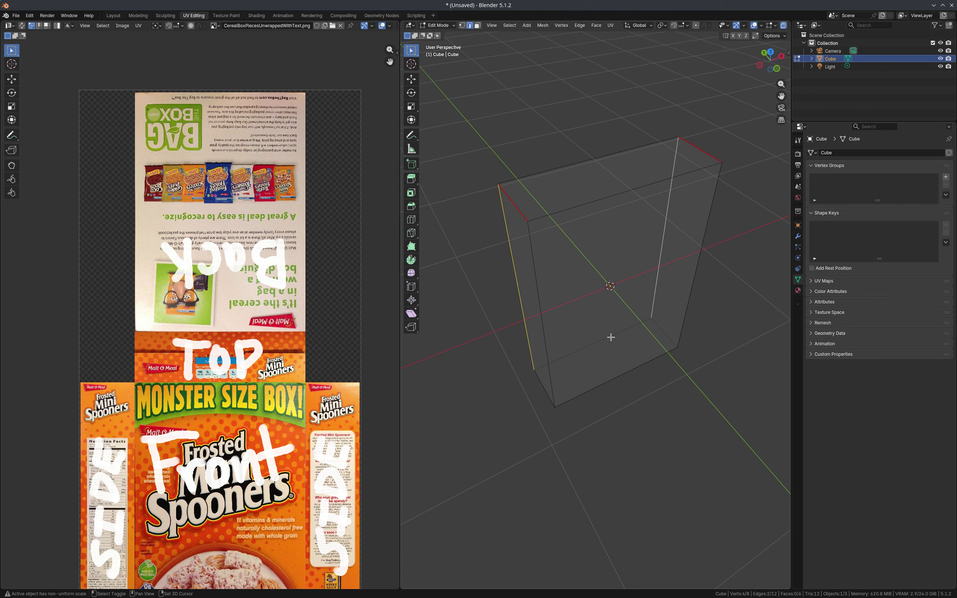
shift+click(610, 336)
middle_drag(534, 293, 550, 272)
right_click(550, 272)
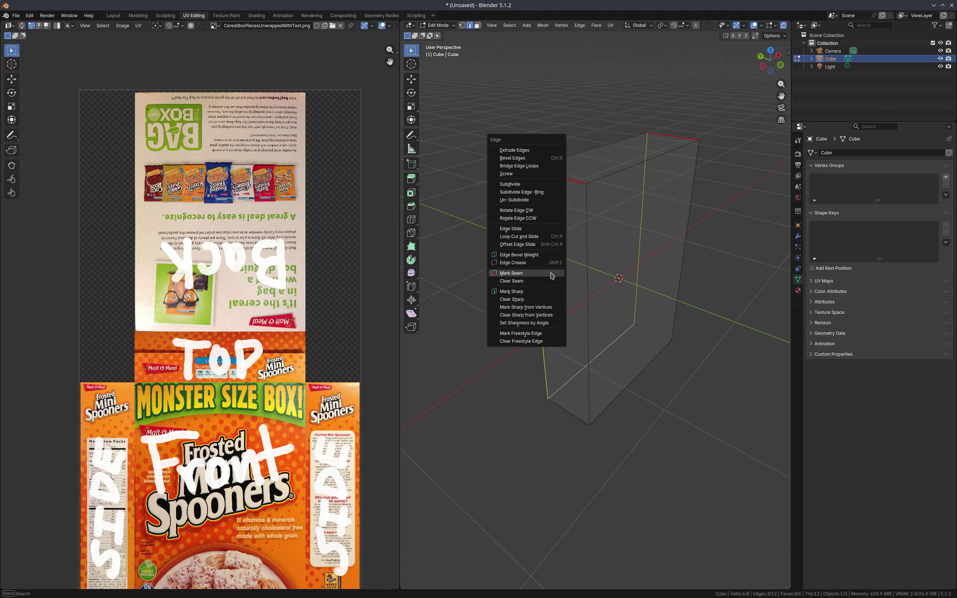
click(533, 273)
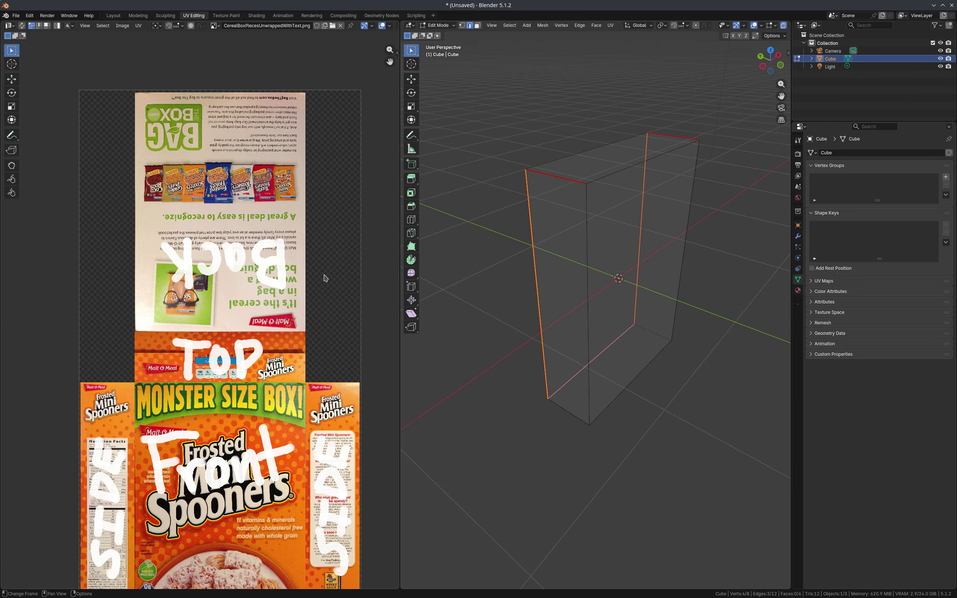
Select both short bottom edges of the box, mark them as seams and clear the selection
scroll(309, 285, down, 2)
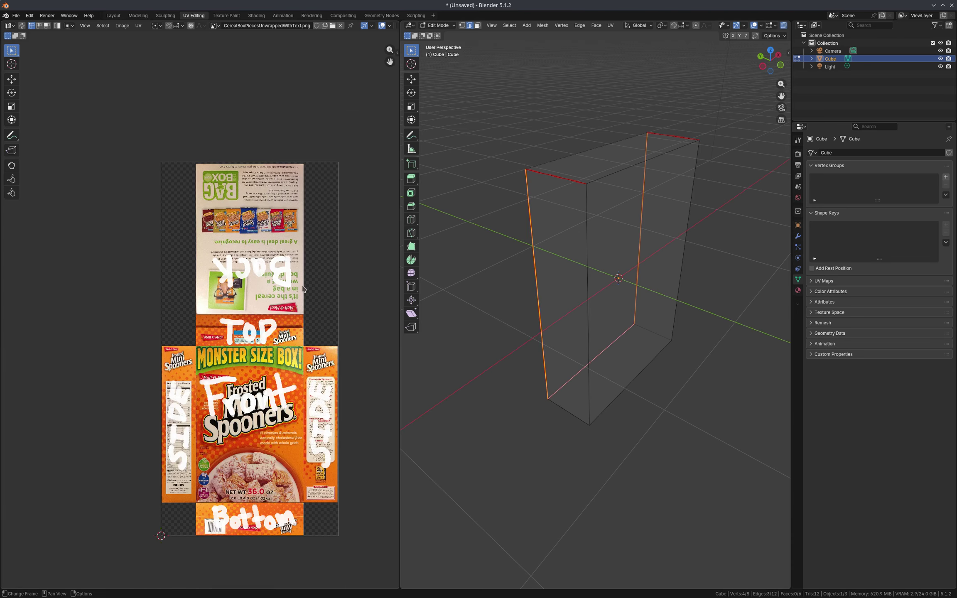
middle_drag(646, 231, 626, 233)
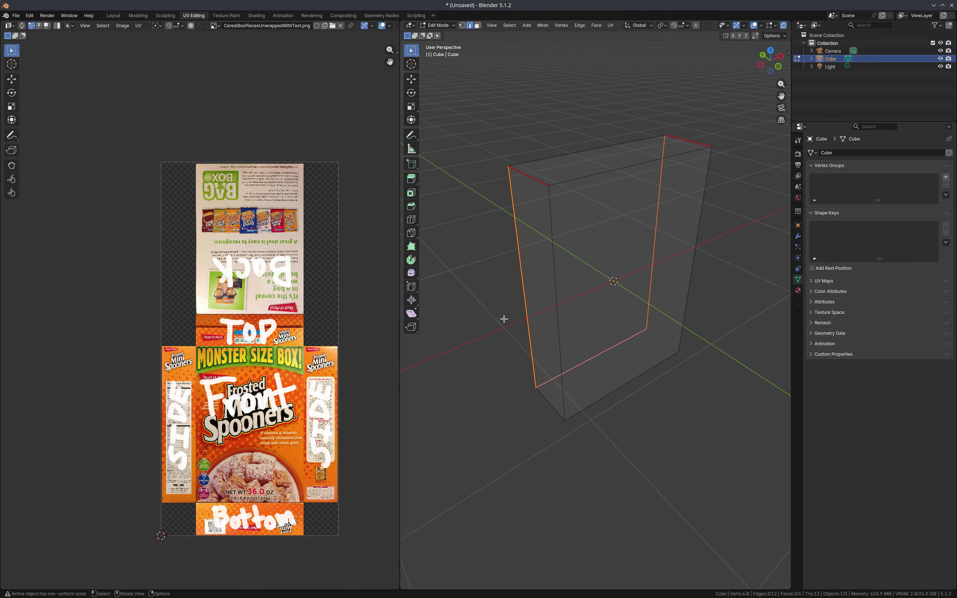
click(663, 220)
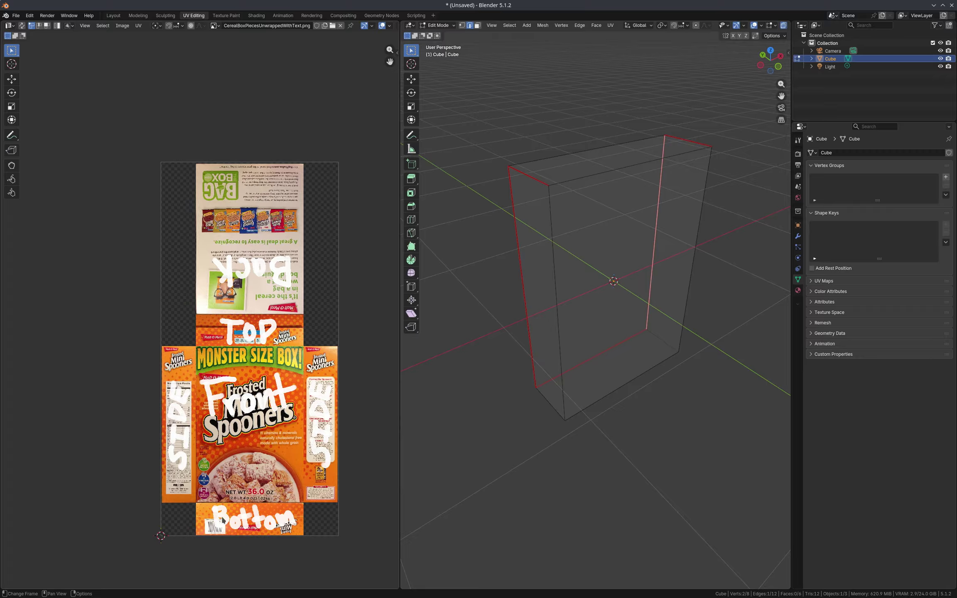
click(545, 398)
shift+click(657, 337)
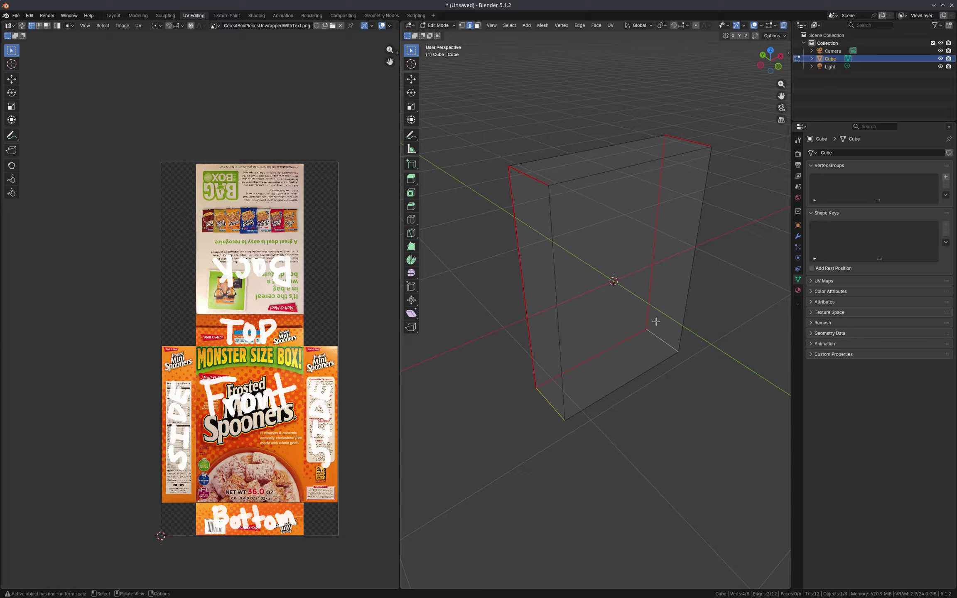
key(ctrl+e)
click(627, 319)
click(708, 377)
middle_drag(738, 313, 663, 341)
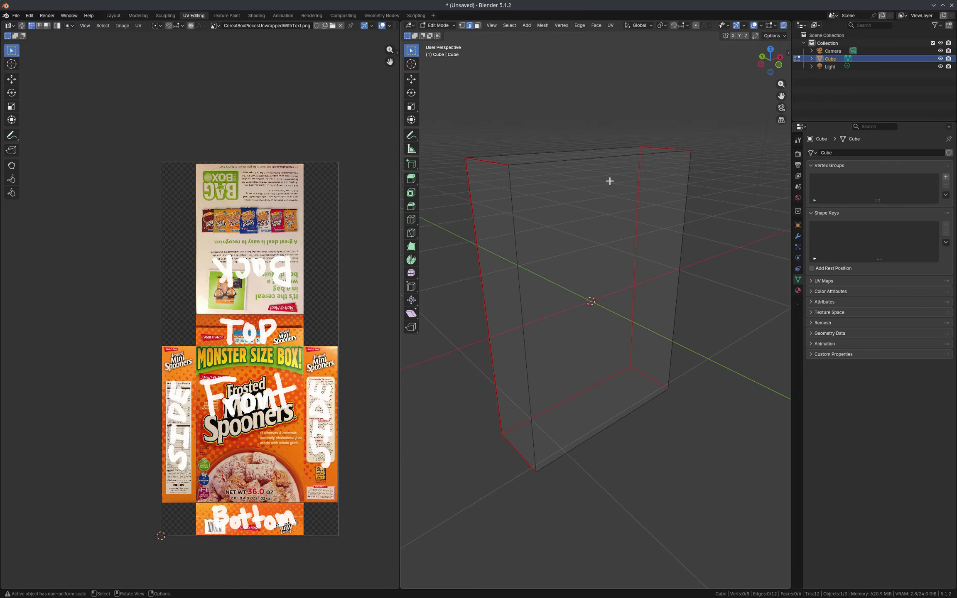
Return the viewport to Material Preview shading, select the whole box and unwrap it with Unwrap Angle Based
key(shift+z)
middle_drag(738, 290, 589, 254)
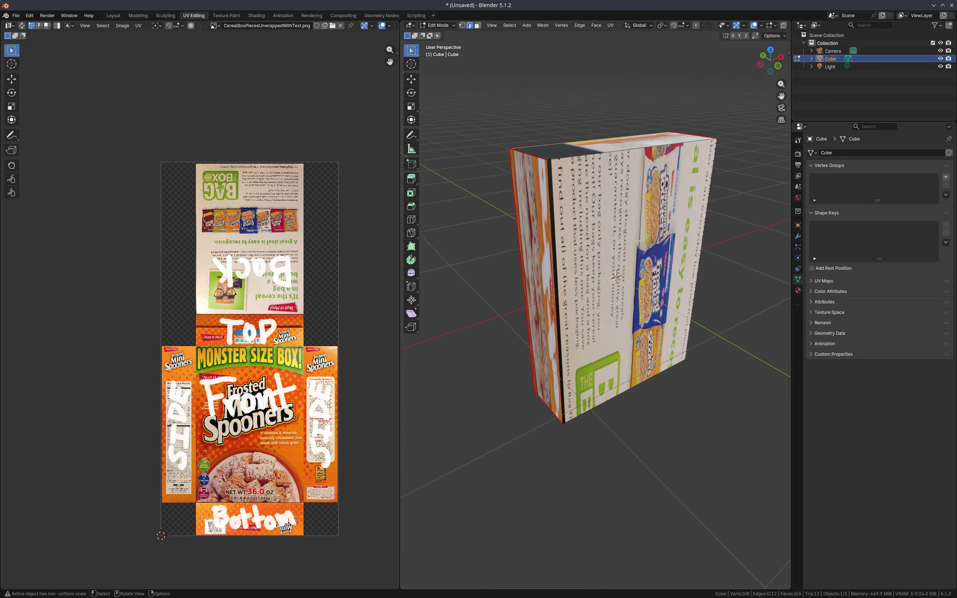
key(a)
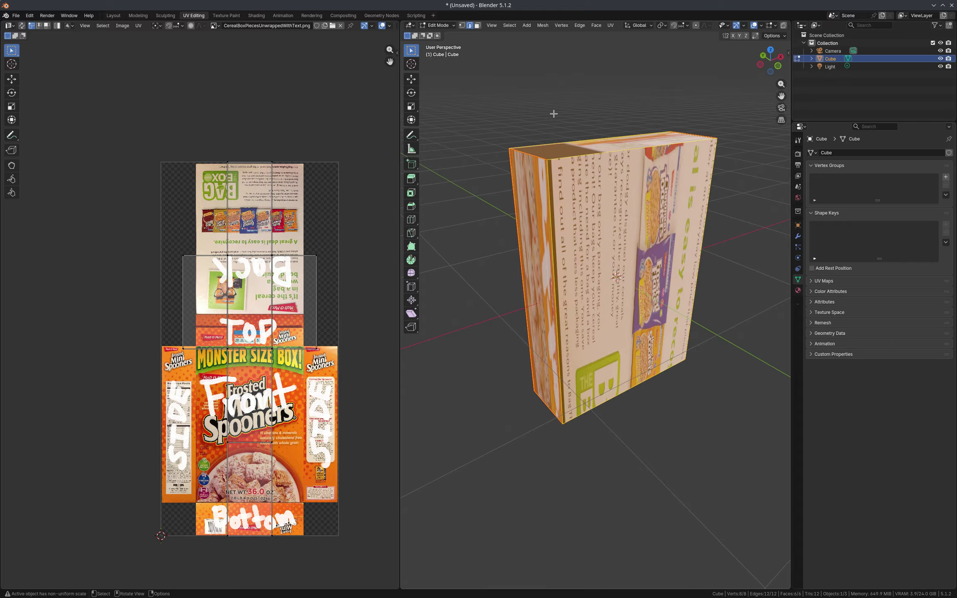
click(610, 26)
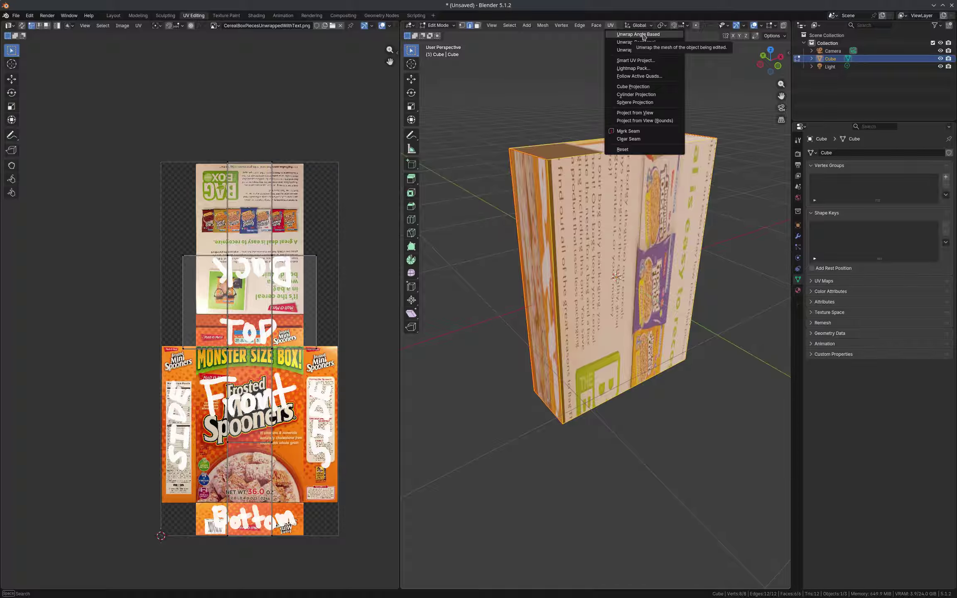
click(642, 34)
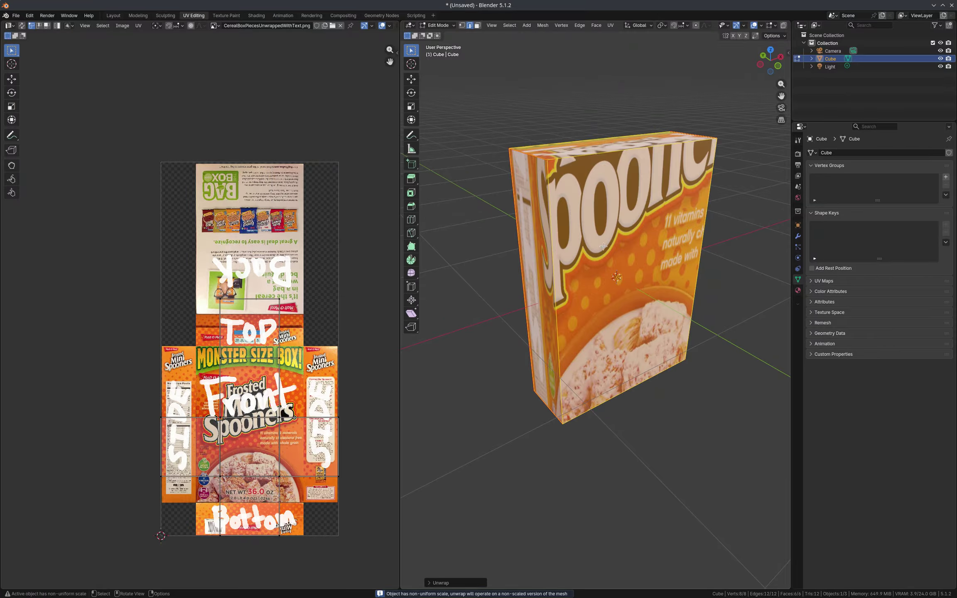
key(u)
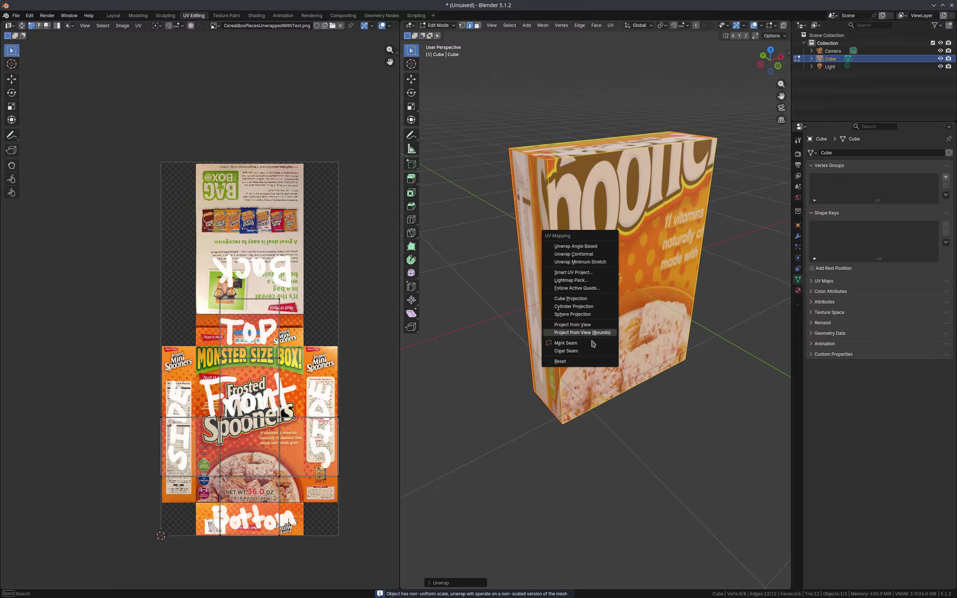
click(581, 247)
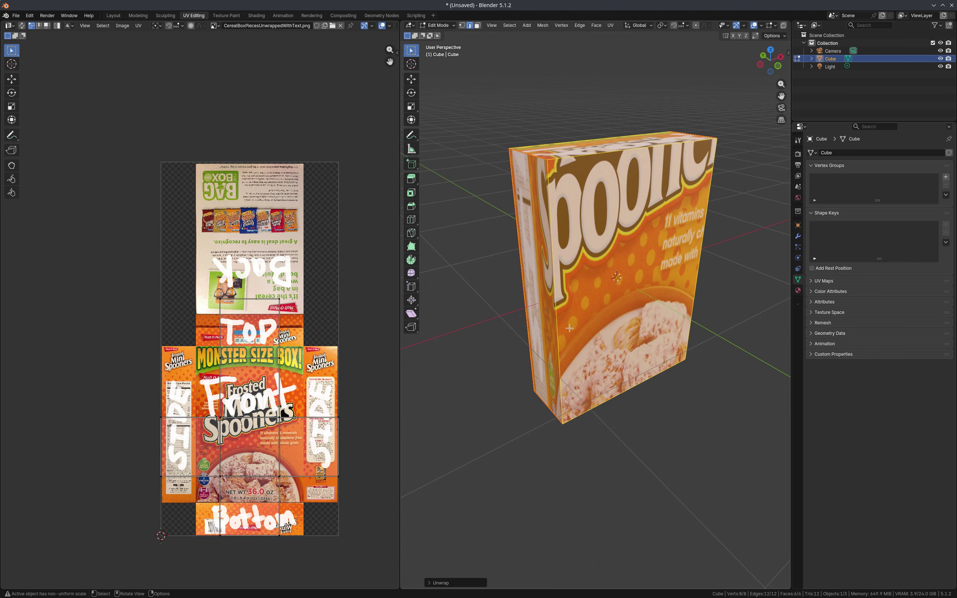
scroll(569, 328, down, 2)
middle_drag(569, 328, 607, 232)
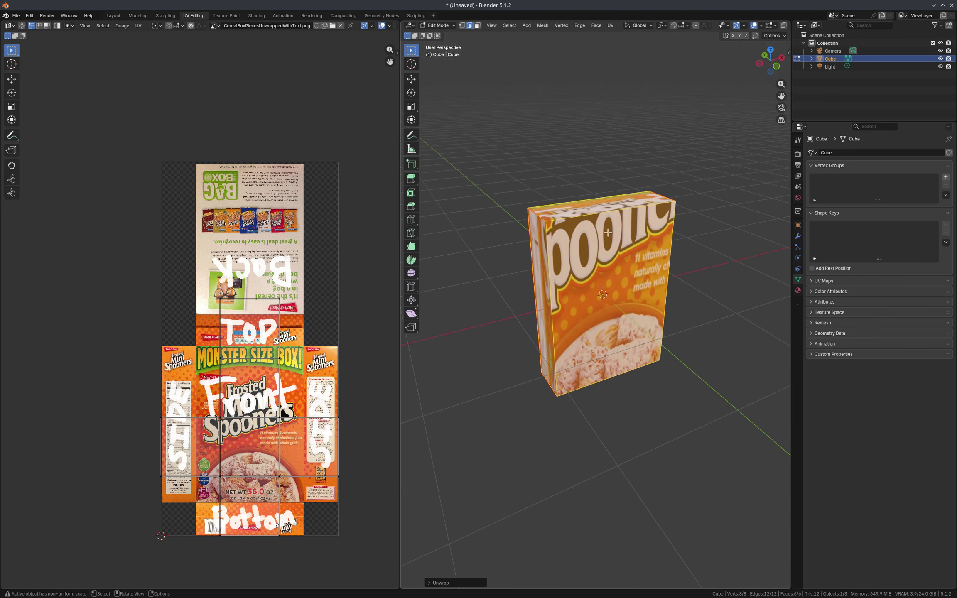
scroll(627, 276, up, 2)
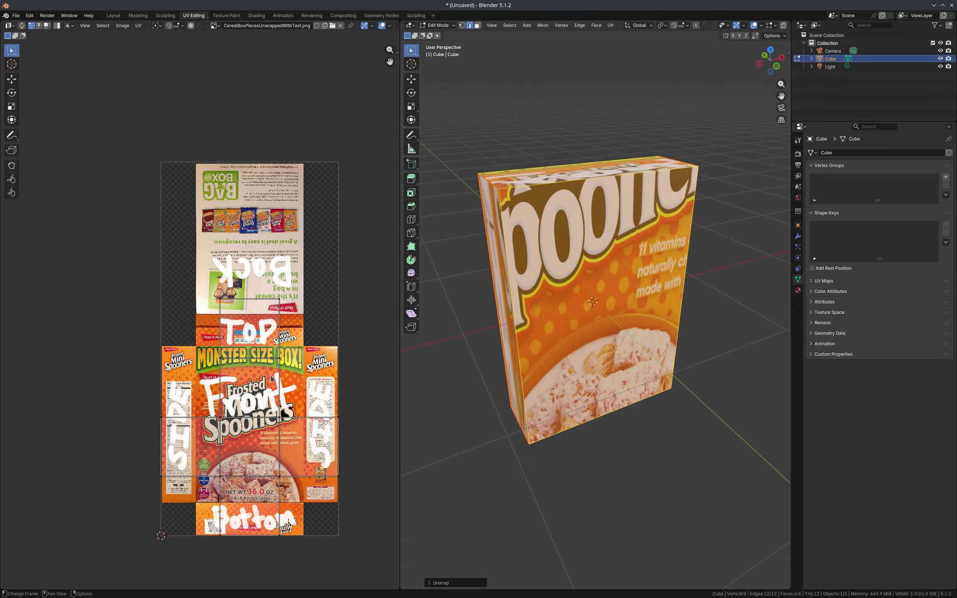
Move the entire cross-shaped UV layout off the cereal box image into the empty space beside it, and deselect it
drag(356, 283, 157, 541)
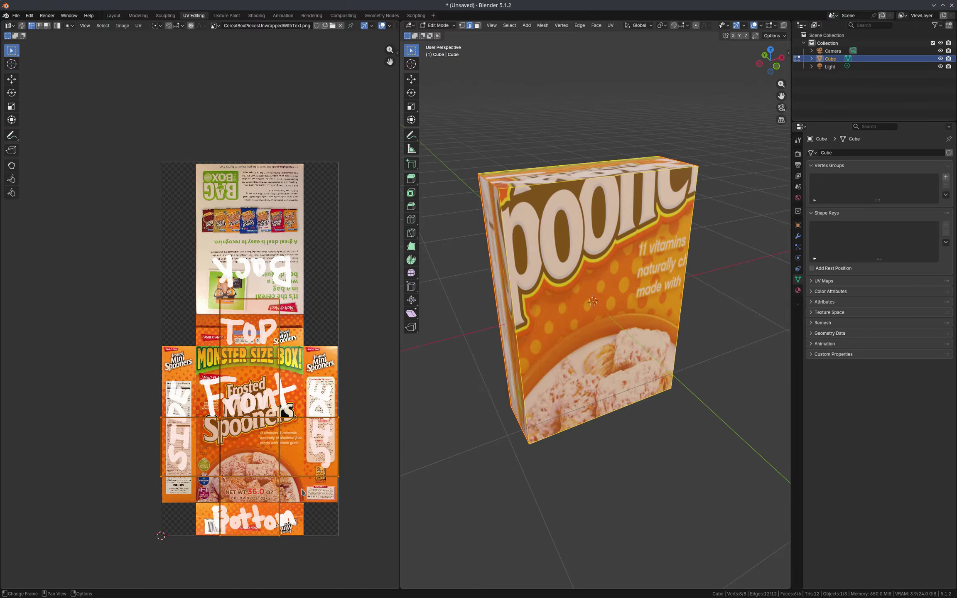
key(g)
click(112, 455)
scroll(310, 355, down, 3)
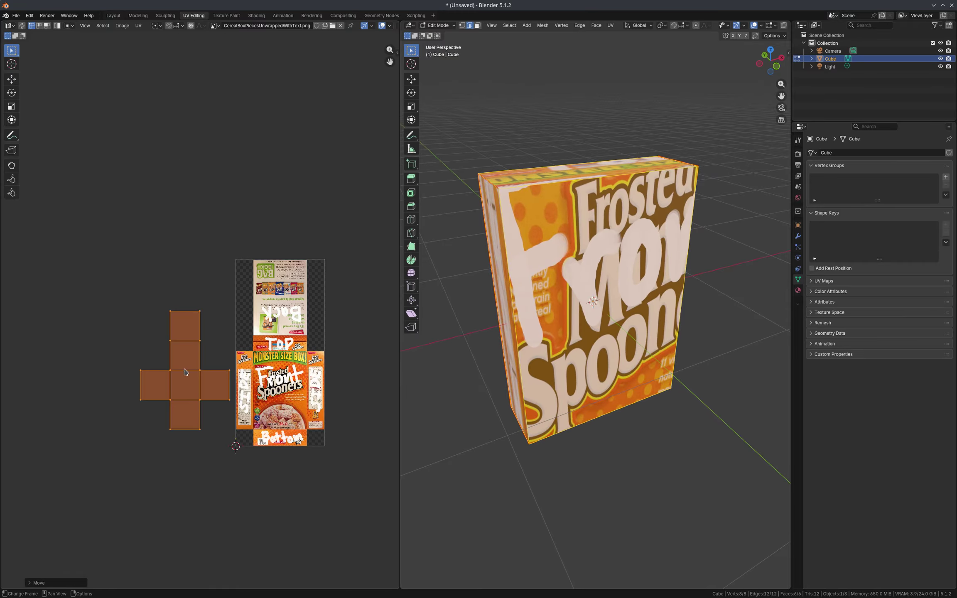
scroll(186, 372, up, 3)
click(113, 316)
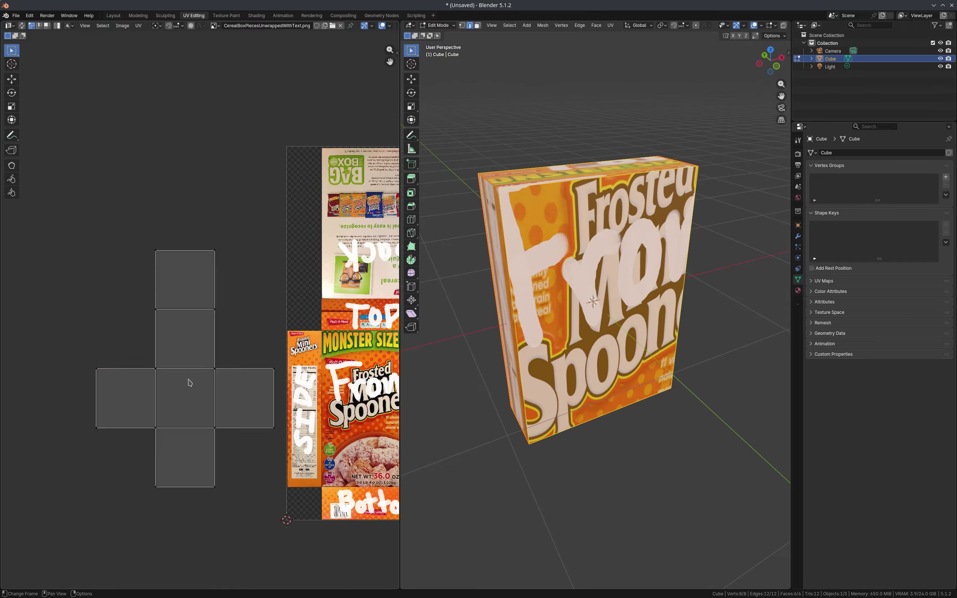
Box-select the central face of the UV cross that corresponds to the box's front
drag(224, 362, 145, 442)
drag(225, 343, 154, 440)
scroll(124, 388, down, 1)
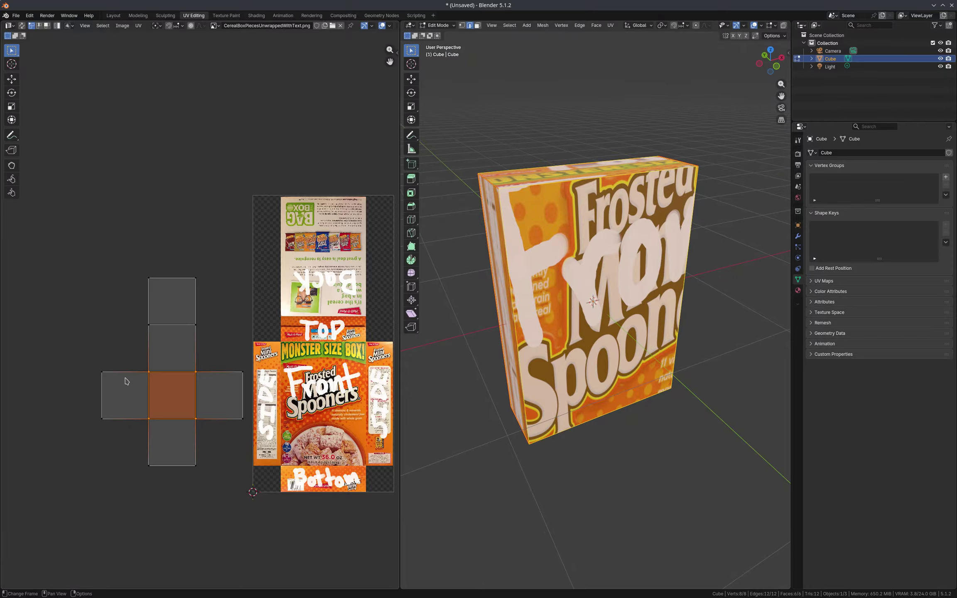
Clear the UV selection and bring the whole UV layout back over the cereal box image, fully selected
key(alt+a)
key(ctrl+z)
key(ctrl+shift+z)
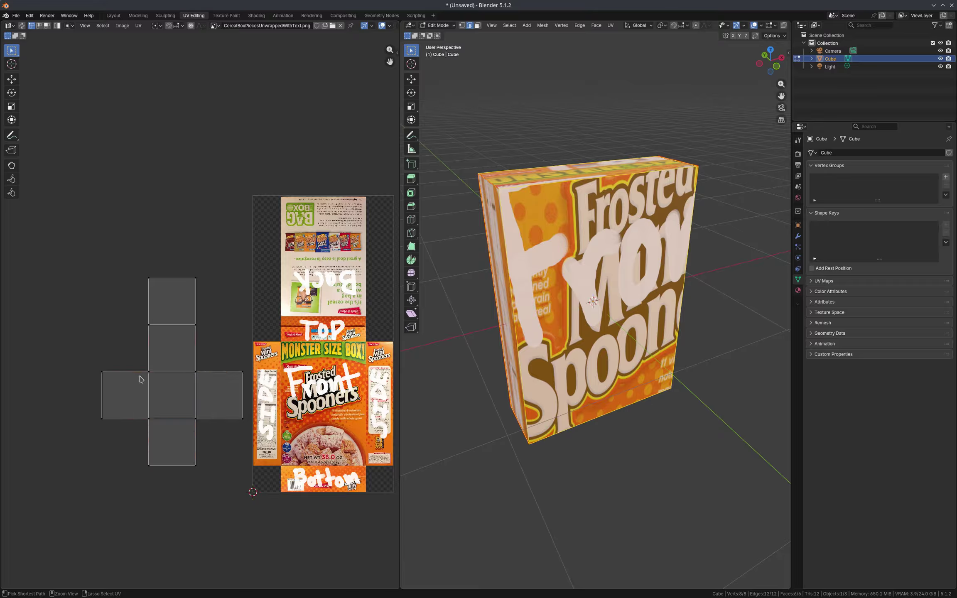
key(a)
key(g)
click(238, 388)
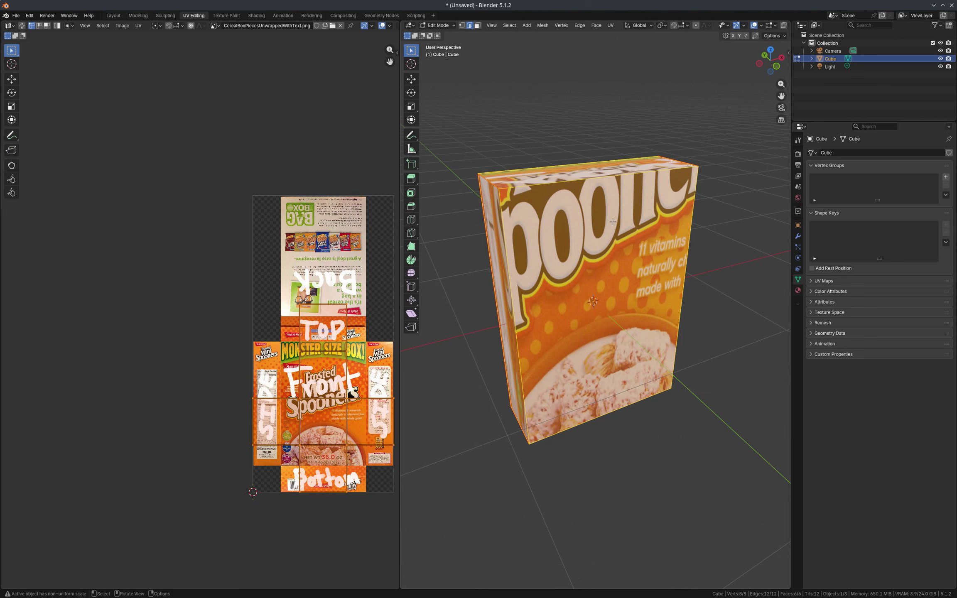
scroll(177, 341, up, 6)
scroll(177, 340, down, 2)
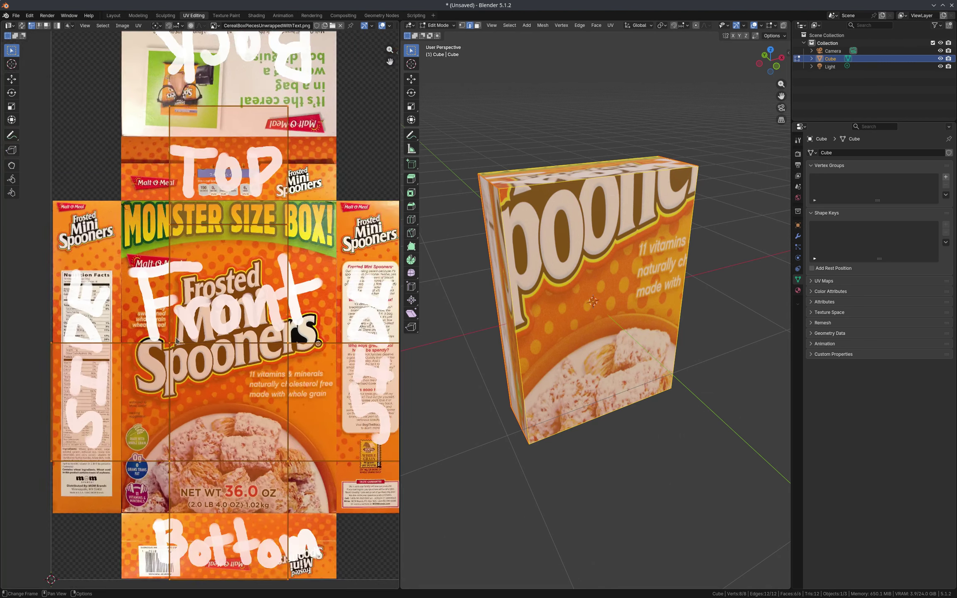
scroll(177, 341, down, 1)
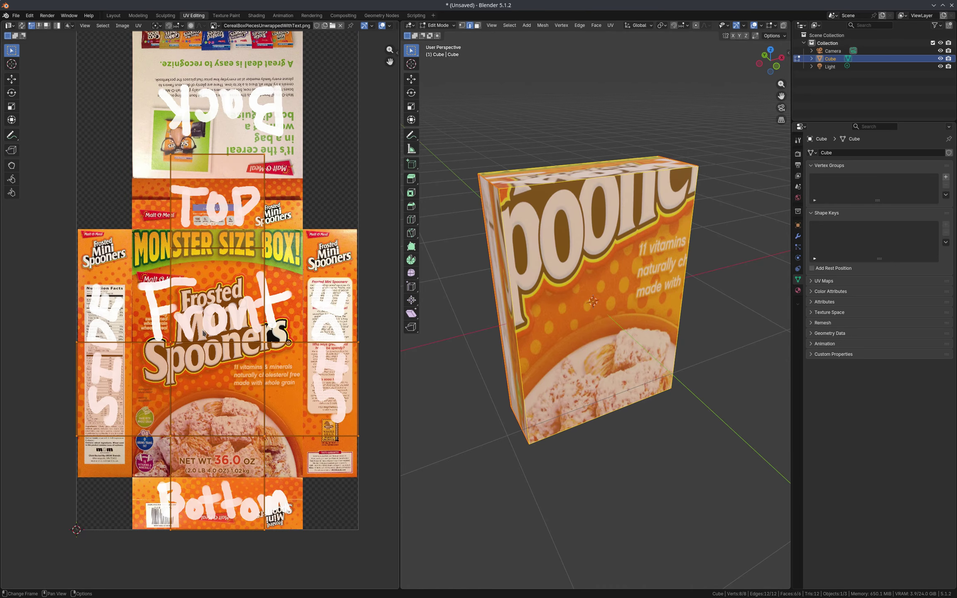
scroll(290, 396, down, 2)
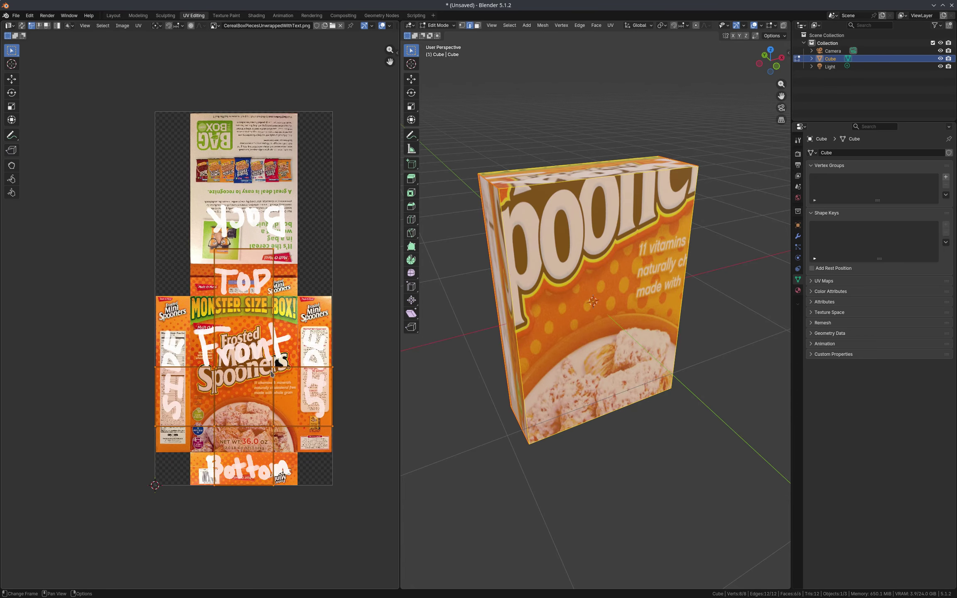
Select the UV layout's topmost edge and move it along Y onto the upper edge of the image's Back panel
scroll(230, 332, up, 1)
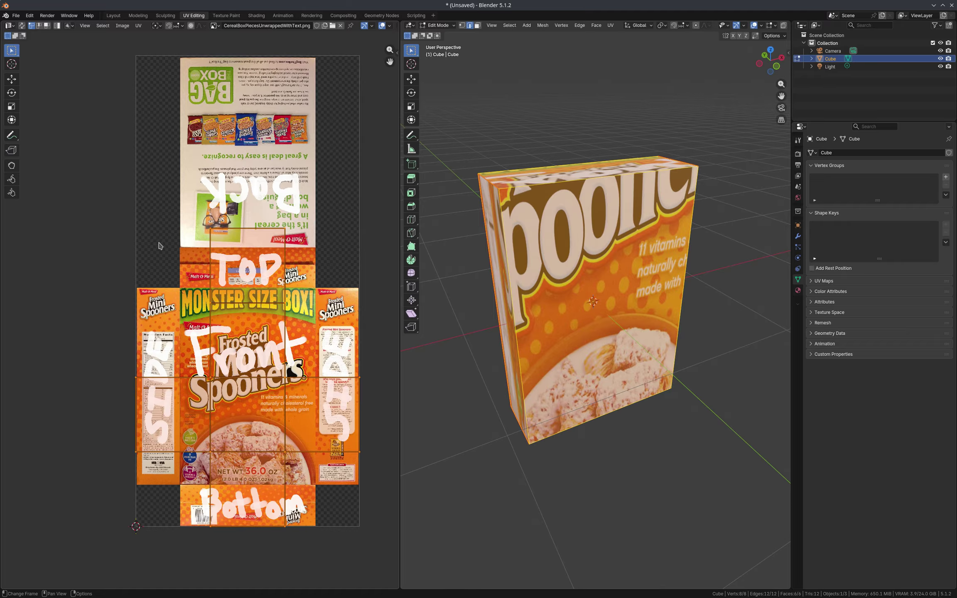
drag(341, 187, 158, 248)
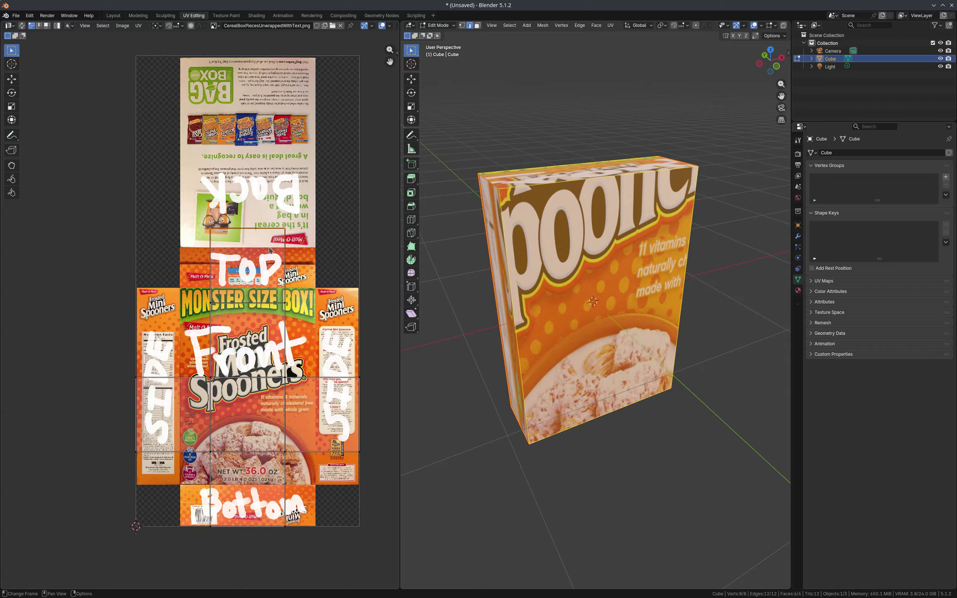
key(g)
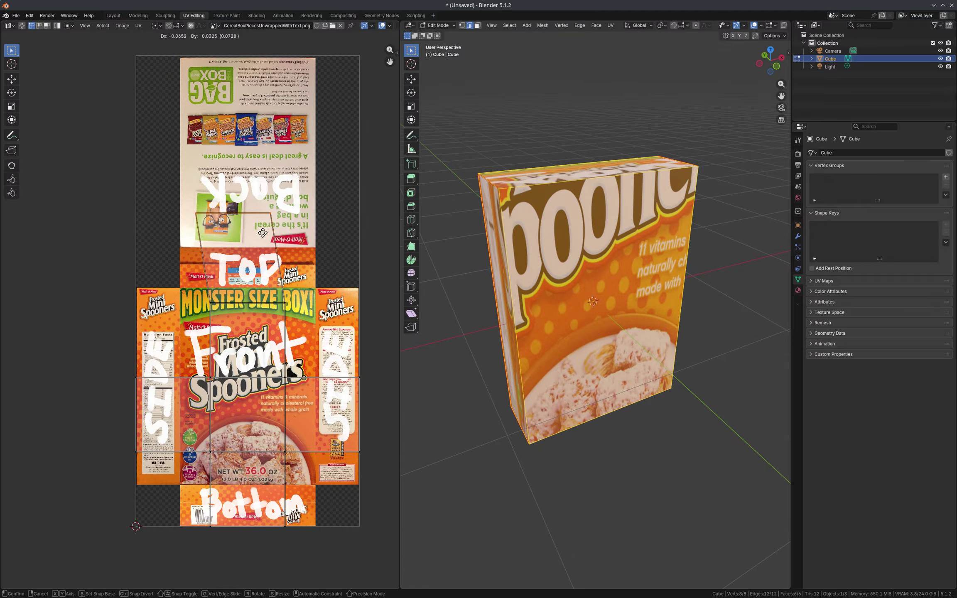
key(y)
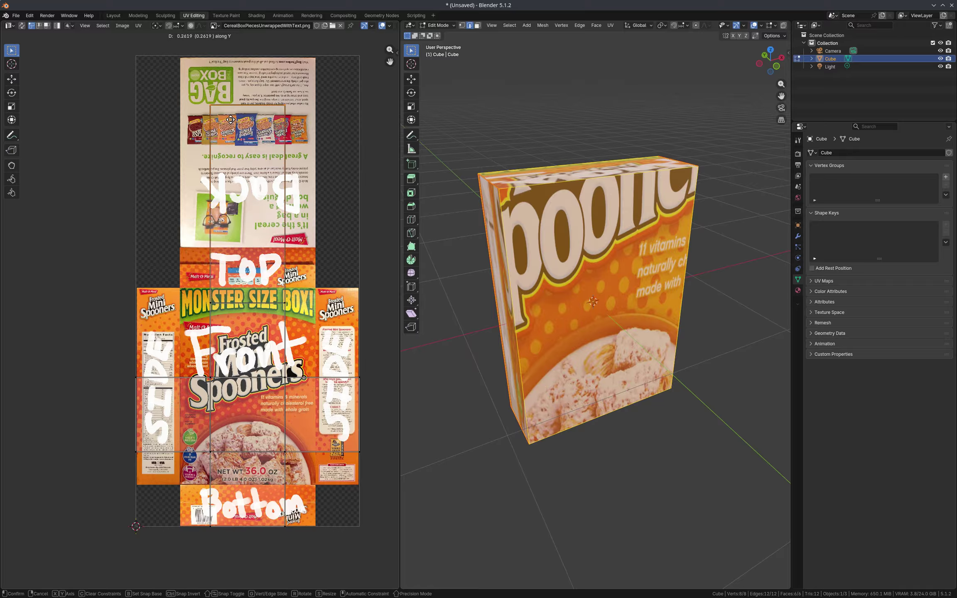
click(224, 77)
scroll(232, 54, up, 9)
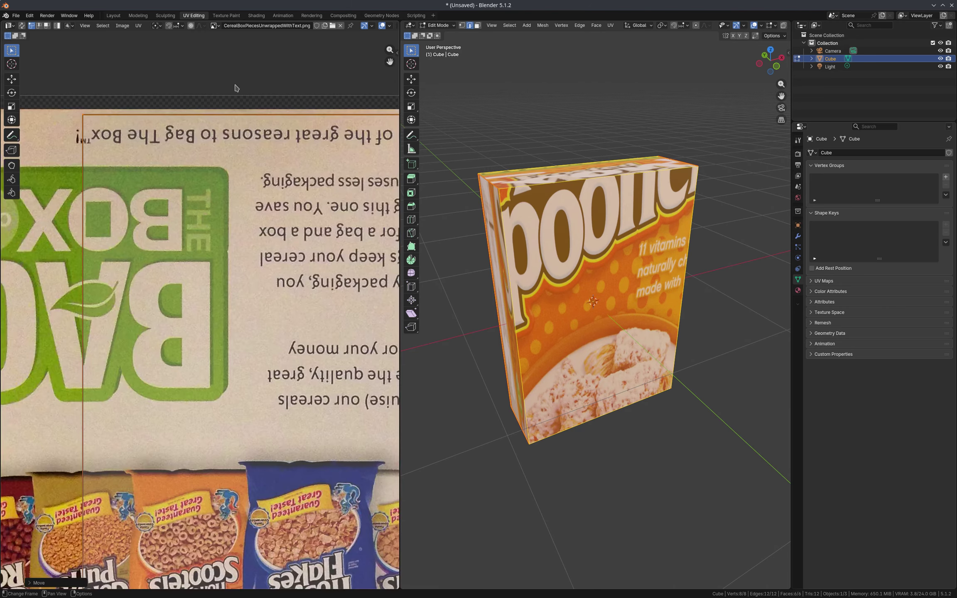
scroll(236, 88, up, 2)
key(g)
key(y)
click(220, 110)
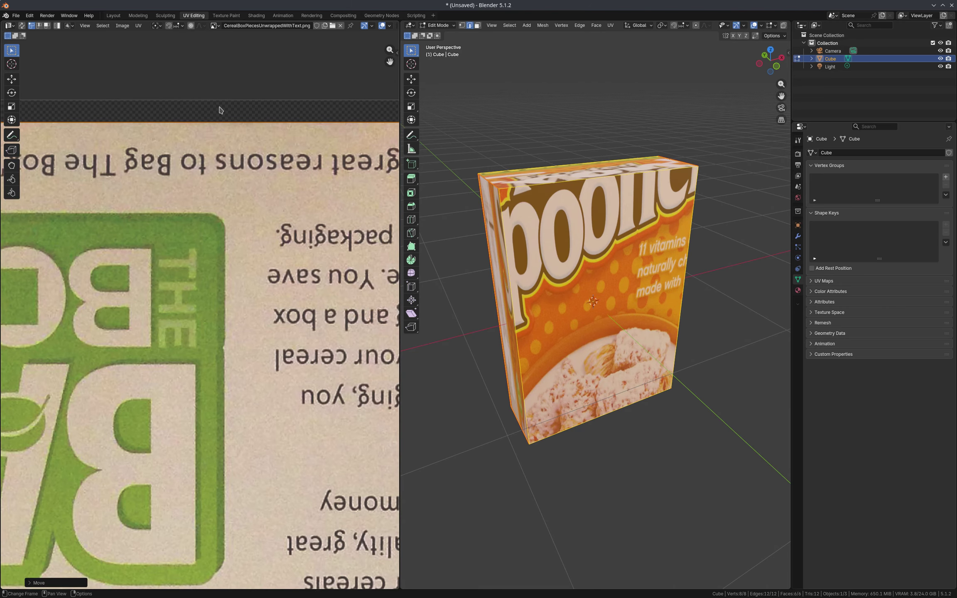
Select the next horizontal UV edge down and move it along Y onto the boundary between the Back and Top panels
scroll(220, 110, down, 10)
scroll(243, 209, up, 2)
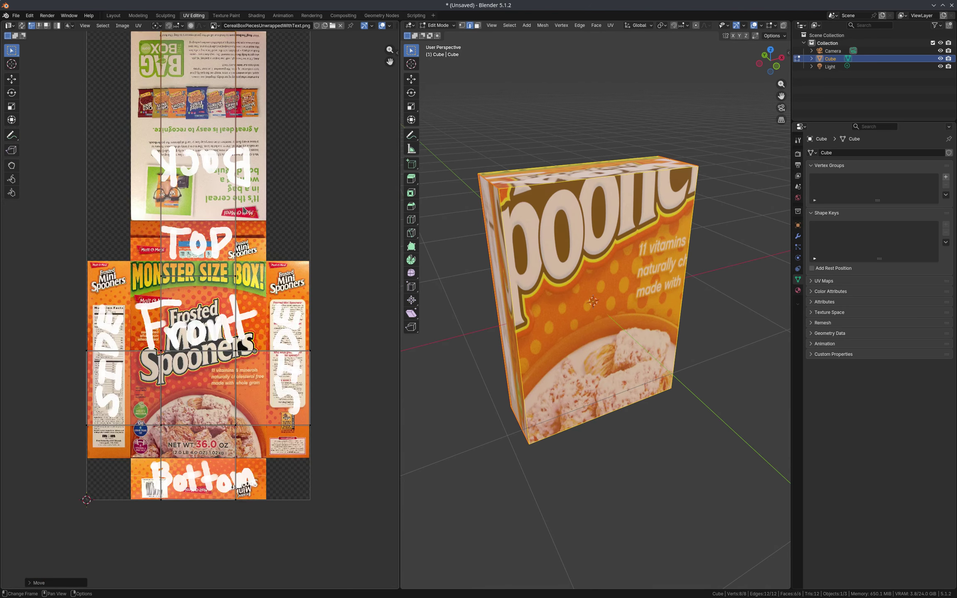
scroll(308, 299, down, 1)
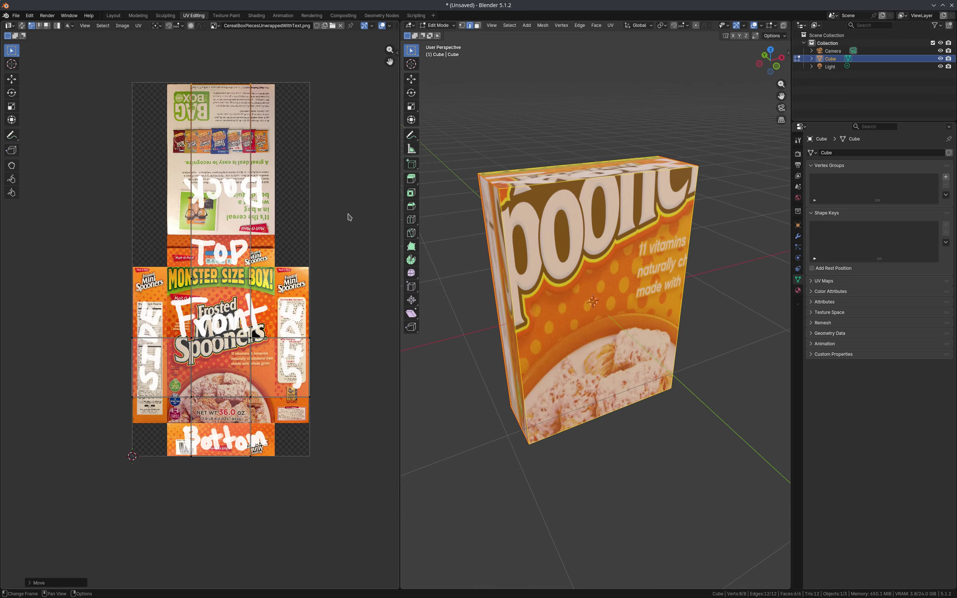
drag(348, 214, 117, 292)
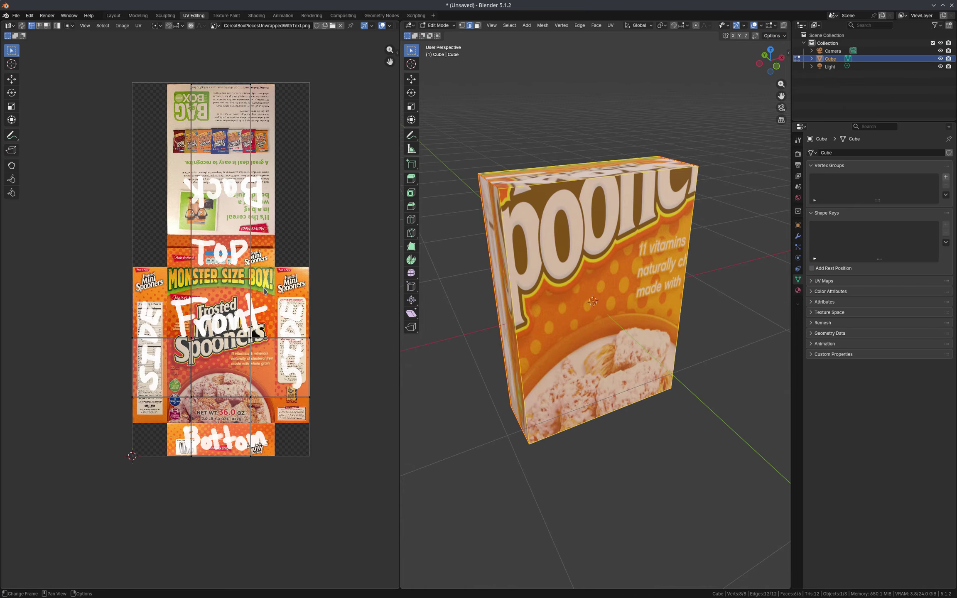
key(g)
key(y)
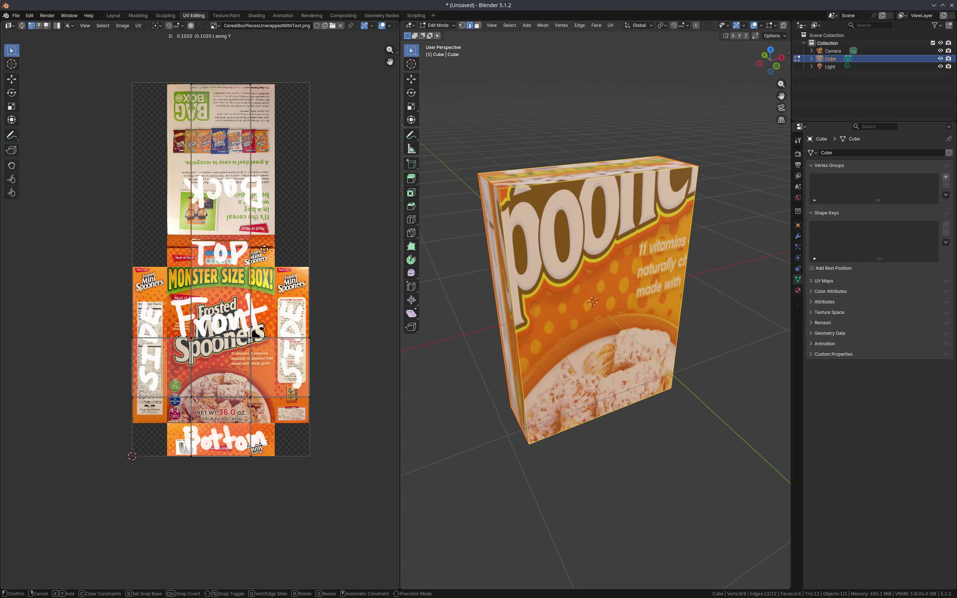
click(264, 245)
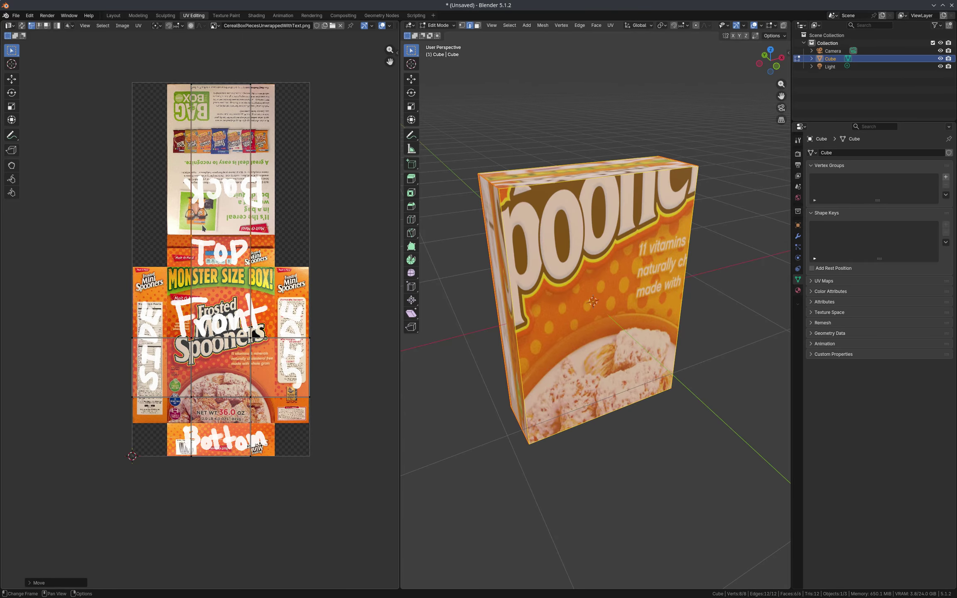
scroll(225, 250, up, 6)
key(g)
key(y)
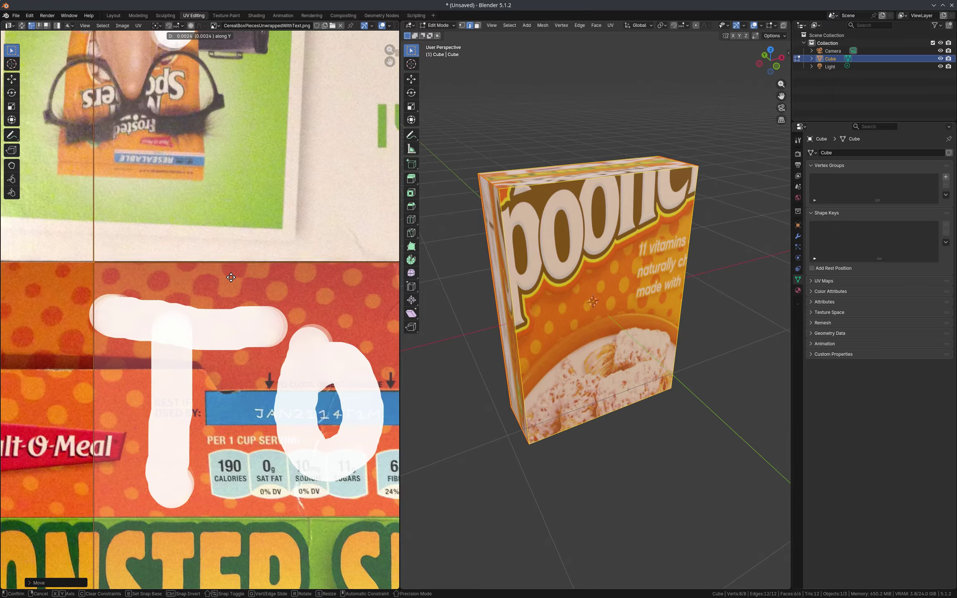
click(218, 264)
Select the UV edge row above the front face and move it along Y onto the line between the Top and Front panels
scroll(202, 250, down, 5)
scroll(202, 250, down, 4)
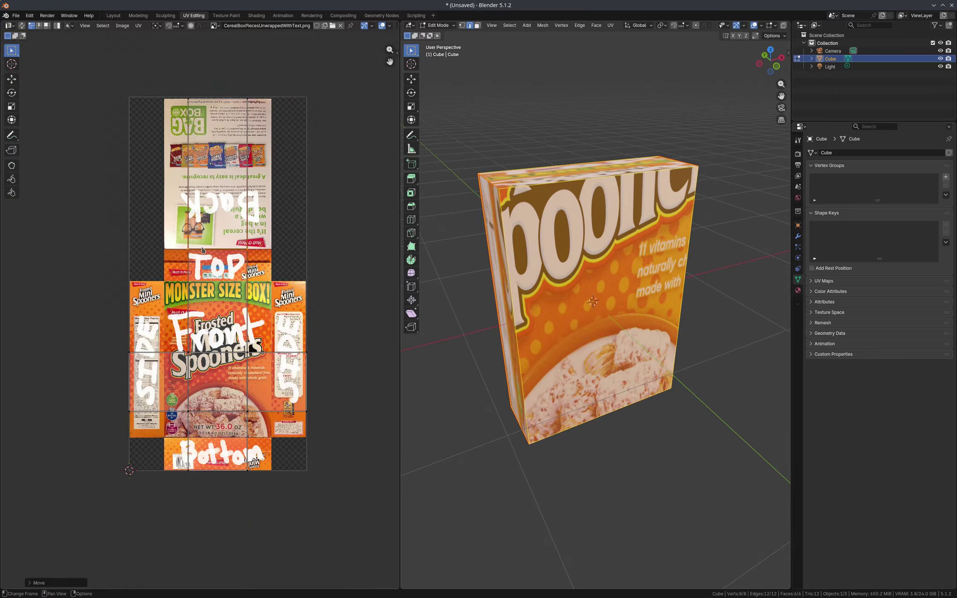
drag(343, 266, 91, 309)
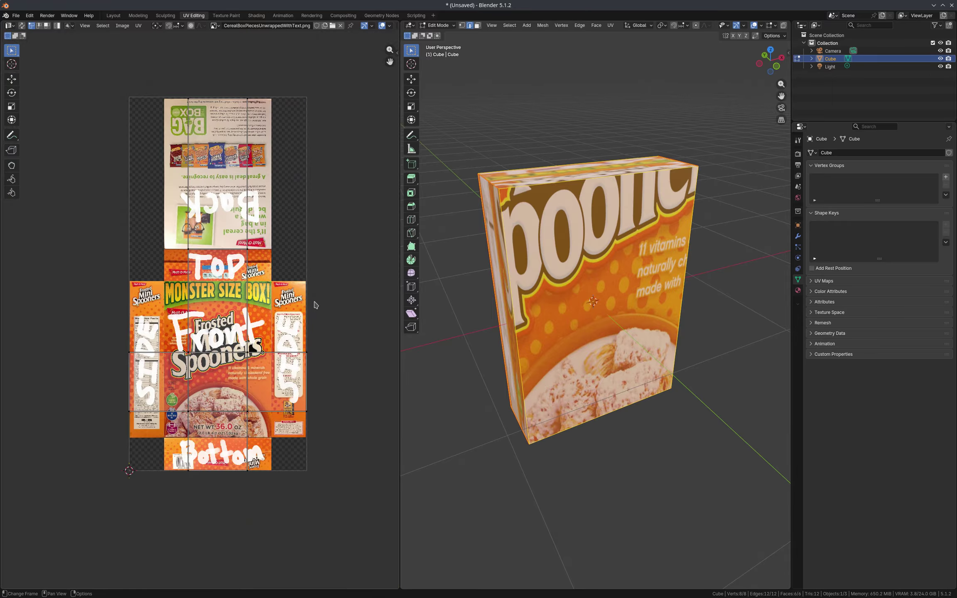
drag(351, 299, 84, 366)
key(g)
key(y)
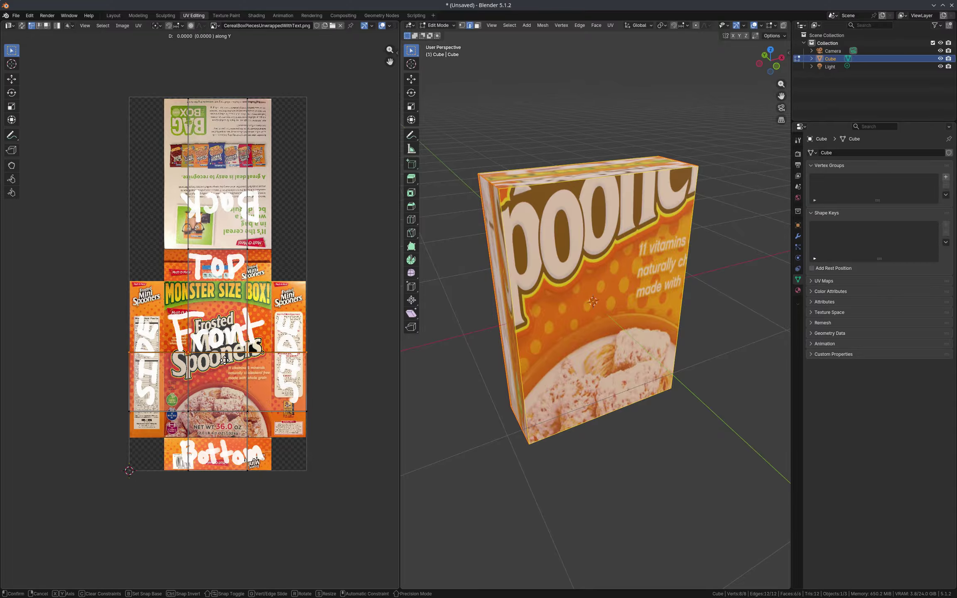
click(224, 292)
scroll(310, 272, up, 8)
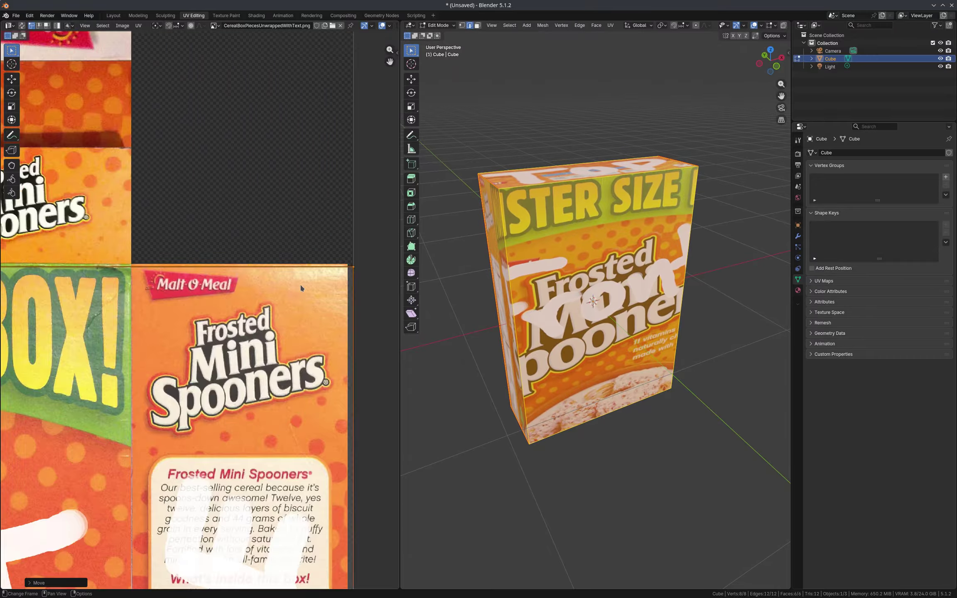
key(g)
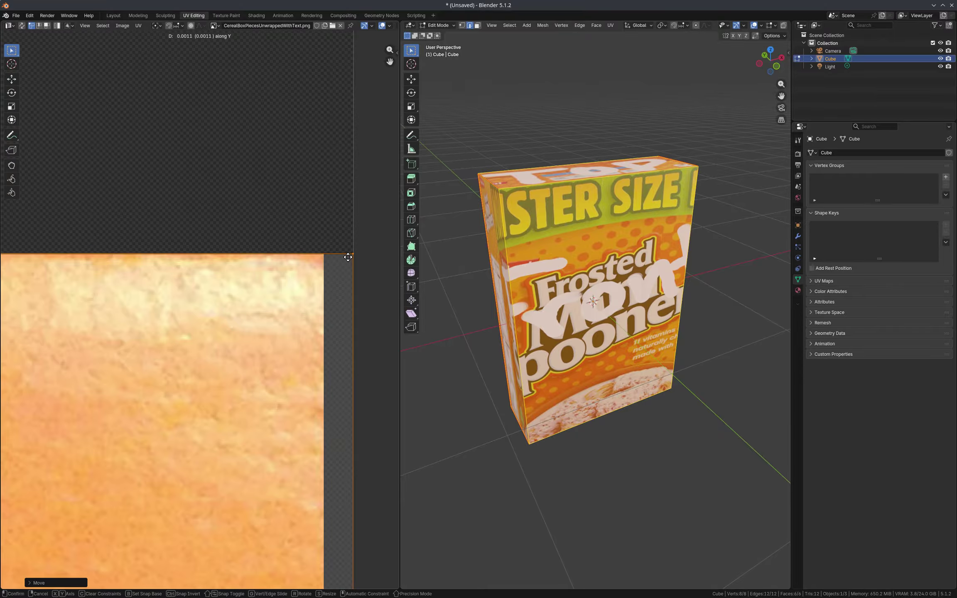
click(332, 253)
Select the UV edge row below the front face and move it along Y onto the line between the Front and Bottom panels
scroll(326, 194, down, 6)
scroll(332, 199, down, 6)
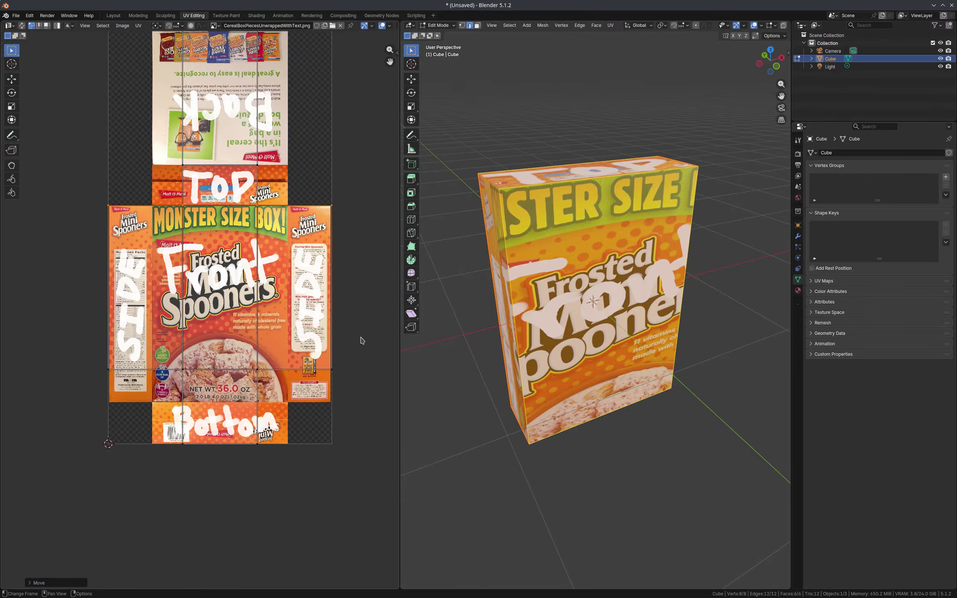
drag(361, 336, 79, 396)
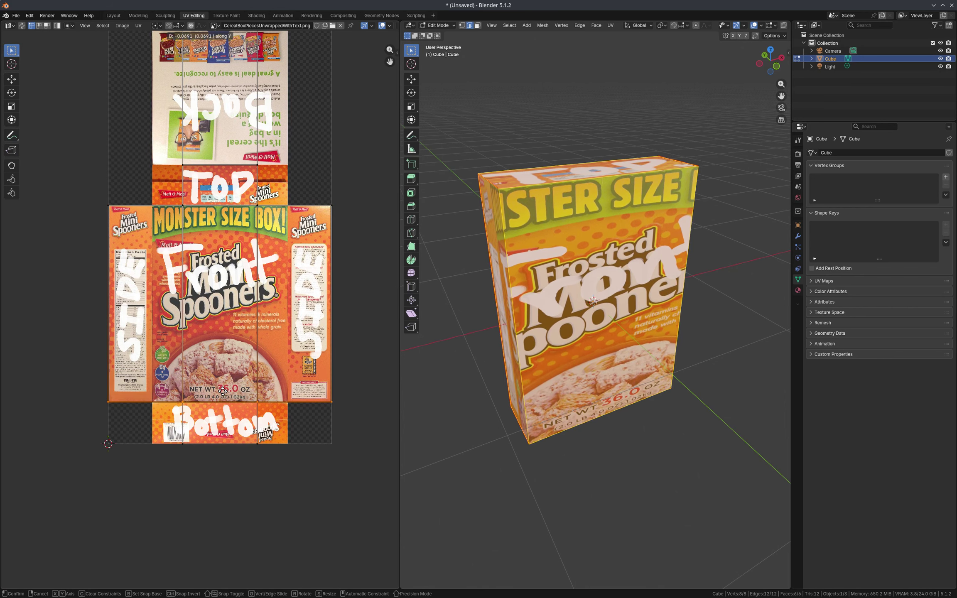
click(222, 390)
scroll(335, 399, up, 10)
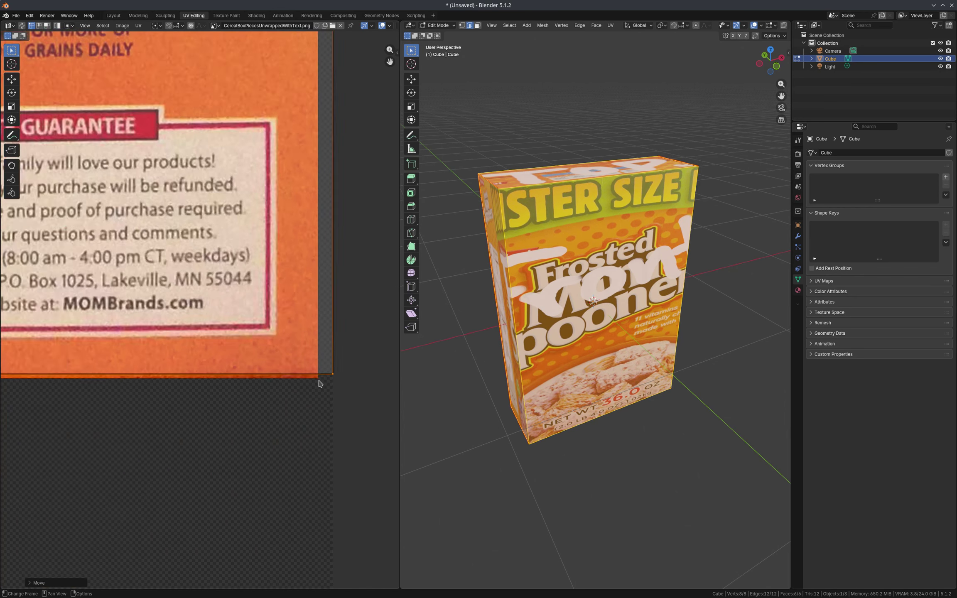
key(g)
key(Escape)
scroll(337, 380, down, 10)
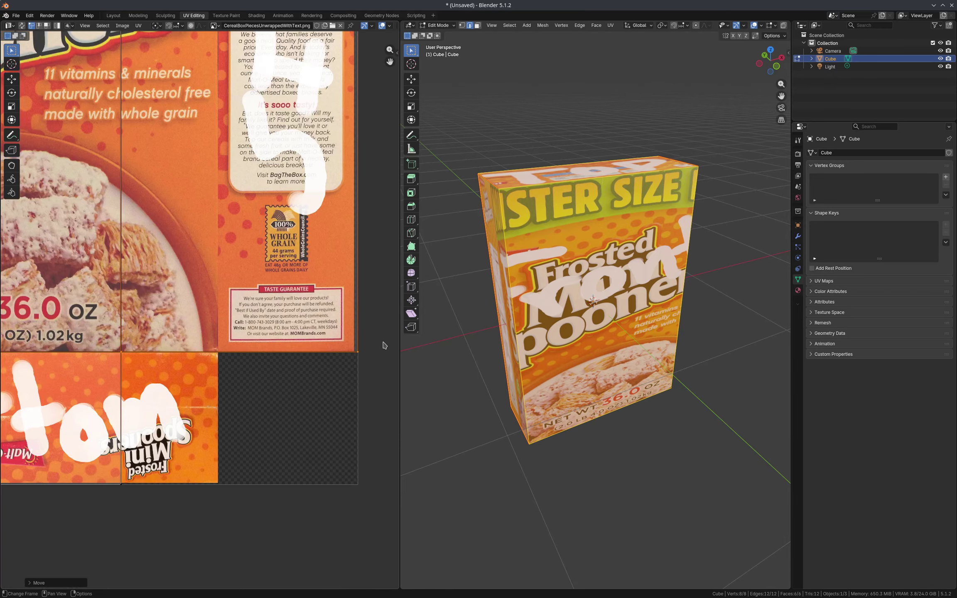
Select the central column's right vertical UV edge line and move it along X onto the Front panel's right edge
drag(343, 381, 176, 405)
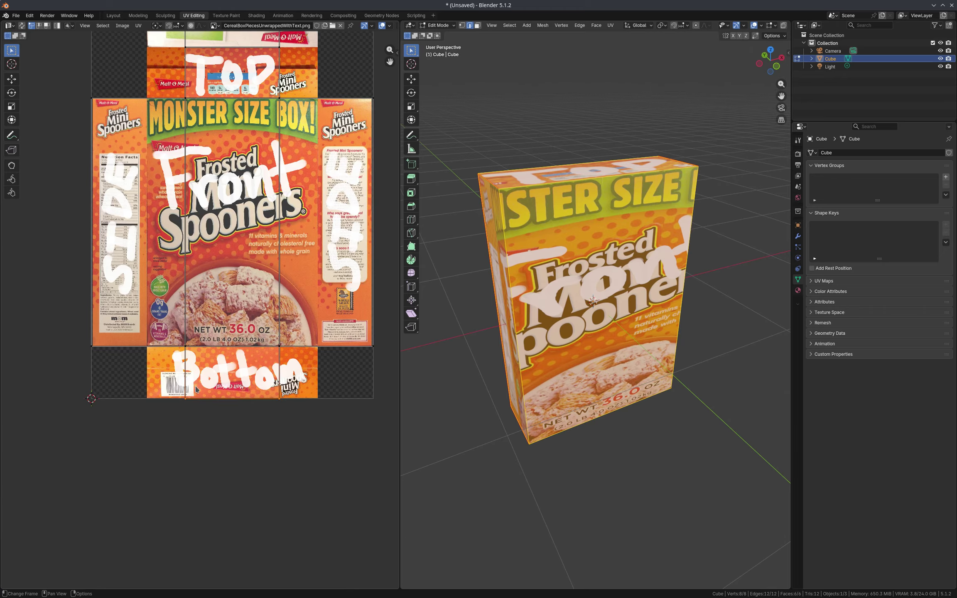
scroll(191, 399, down, 5)
scroll(207, 325, up, 2)
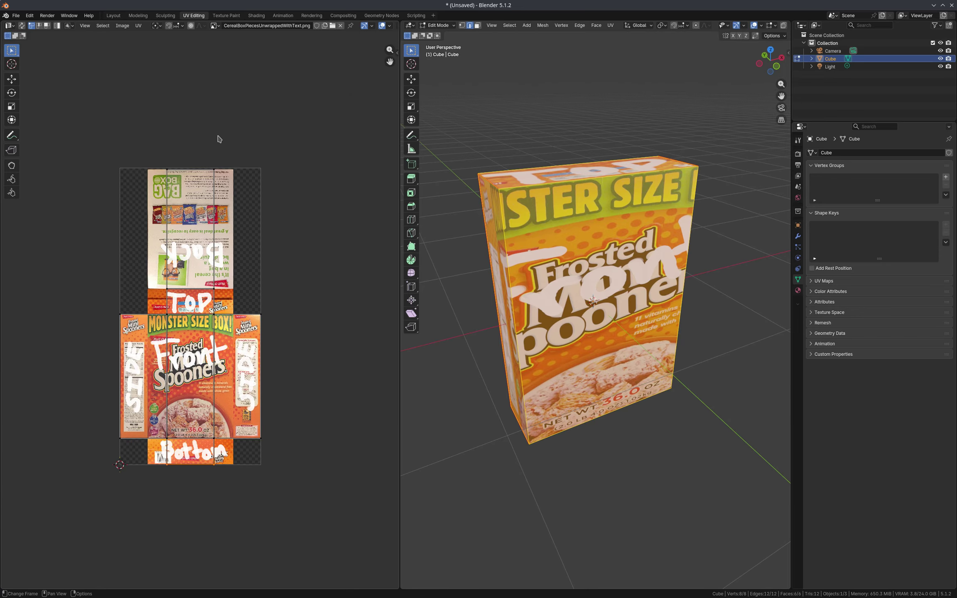
scroll(215, 462, up, 8)
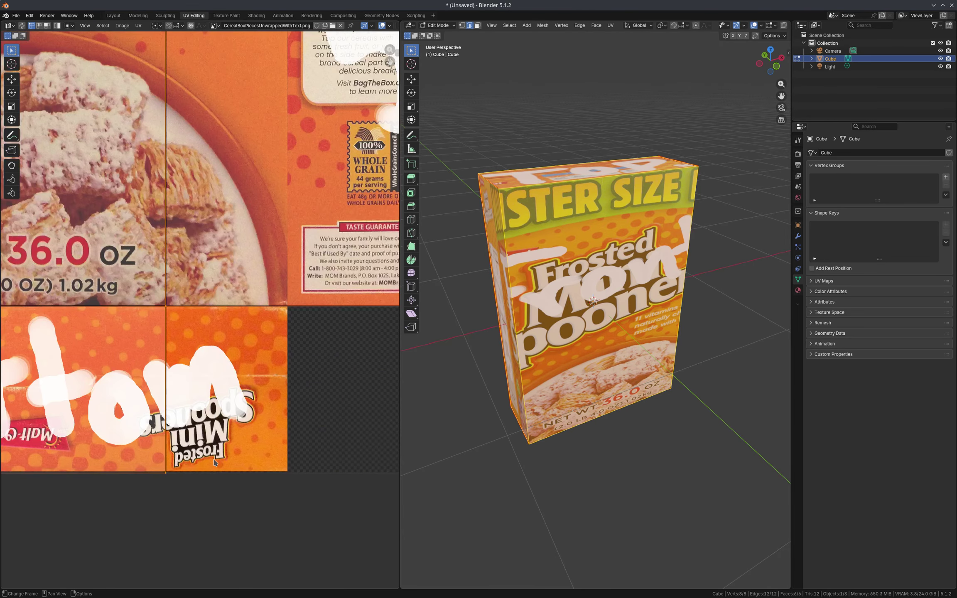
scroll(217, 413, up, 1)
key(g)
key(x)
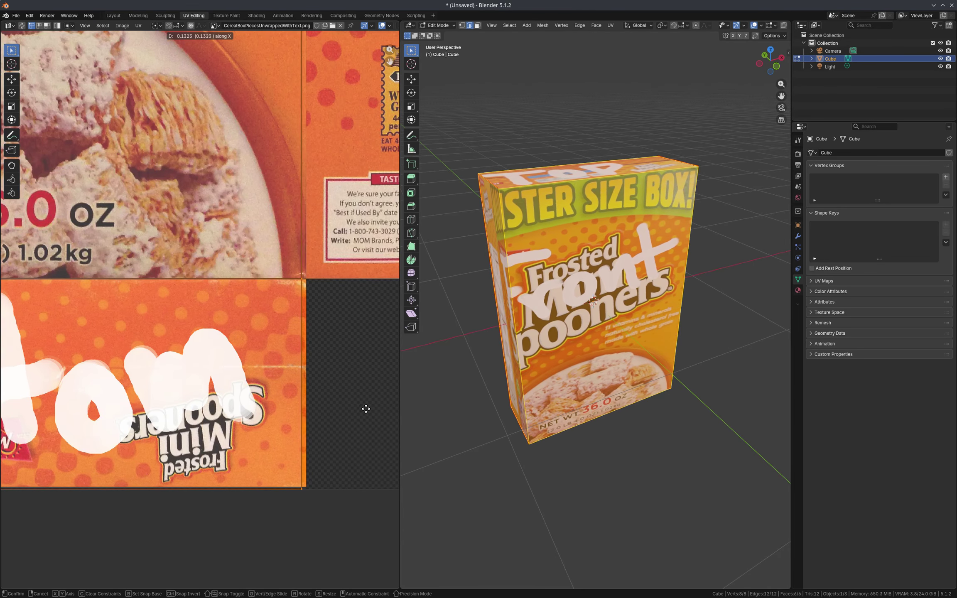
click(364, 405)
Select the central column's left vertical UV edge line and move it along X onto the Front panel's left edge
scroll(361, 391, down, 8)
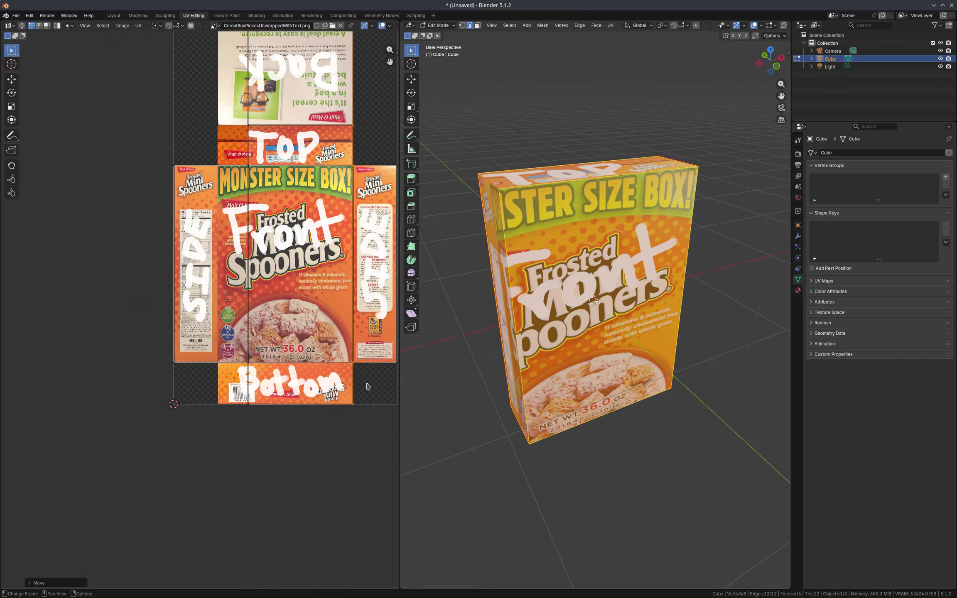
scroll(357, 383, down, 2)
drag(322, 62, 274, 407)
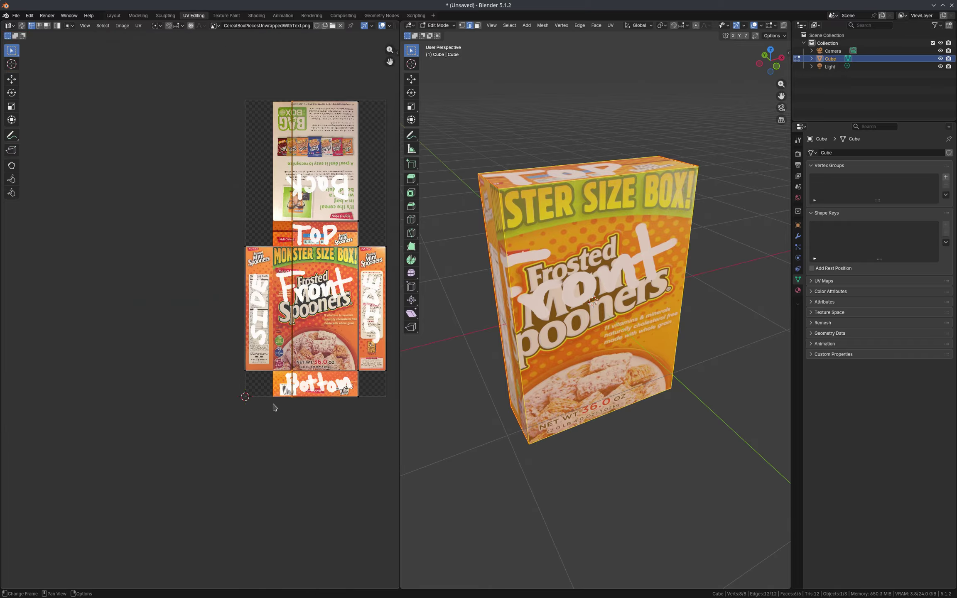
scroll(274, 407, up, 8)
key(g)
key(x)
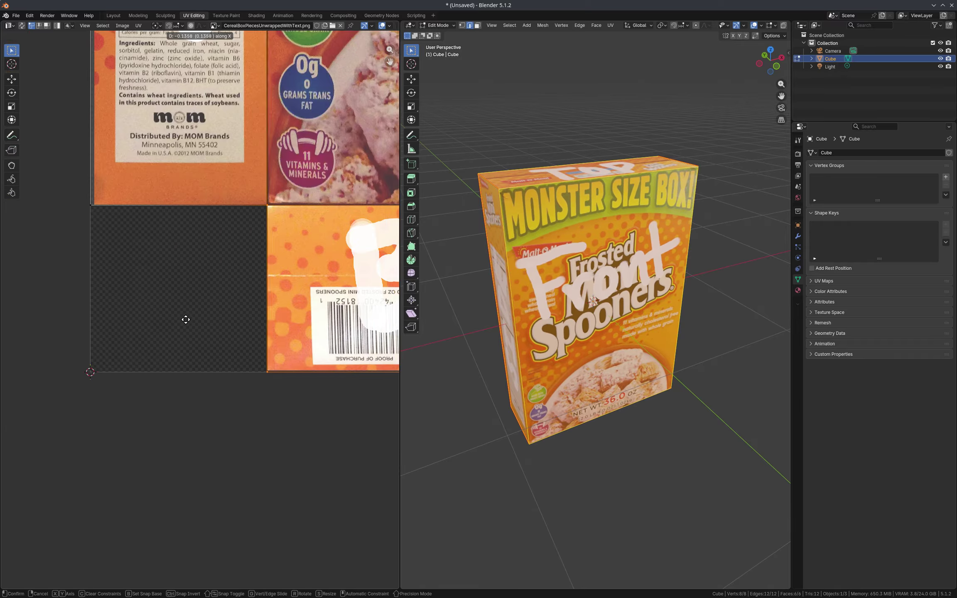
click(158, 340)
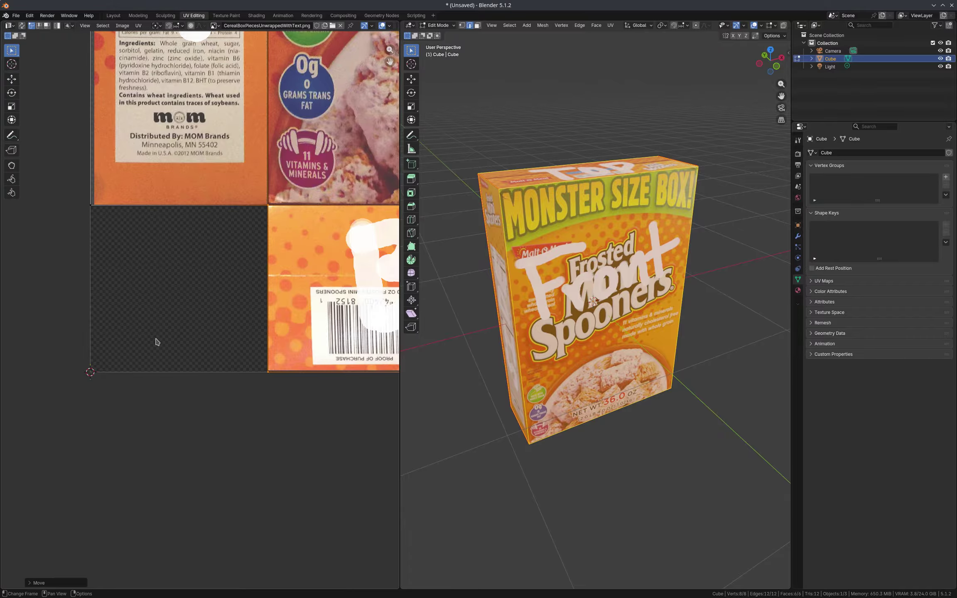
Select the UV layout's outermost left edge and move it inward along X onto the left Side panel's outer edge
scroll(143, 390, down, 5)
drag(129, 127, 94, 362)
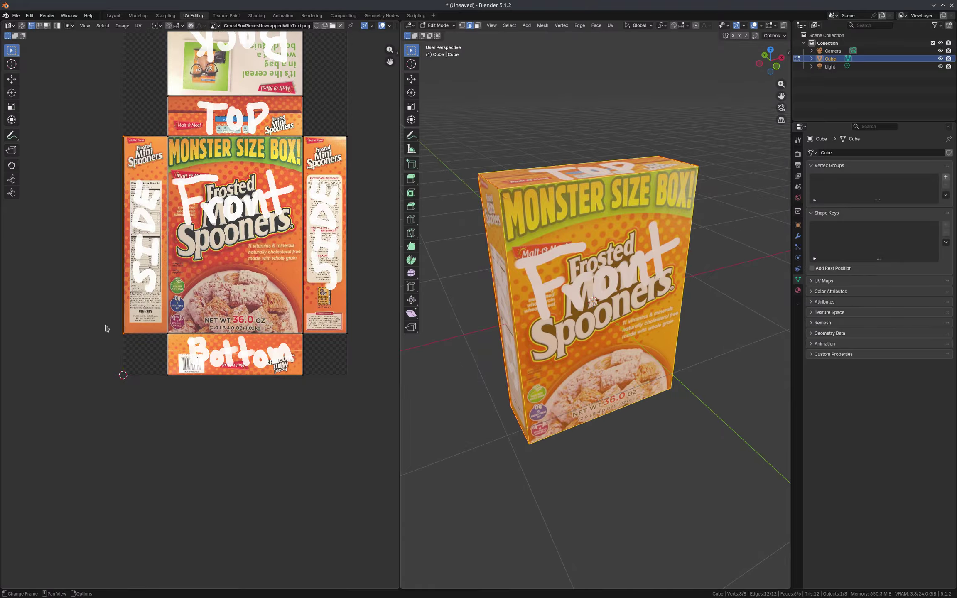
scroll(125, 328, up, 12)
key(g)
key(x)
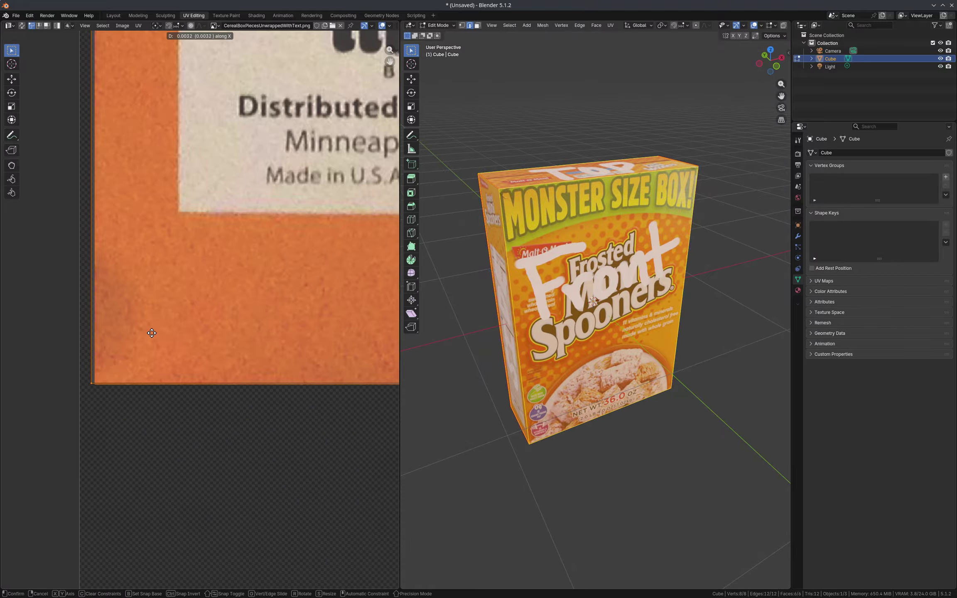
click(154, 333)
Select the UV layout's outermost right edge and move it inward along X onto the right Side panel's outer edge
scroll(54, 335, down, 12)
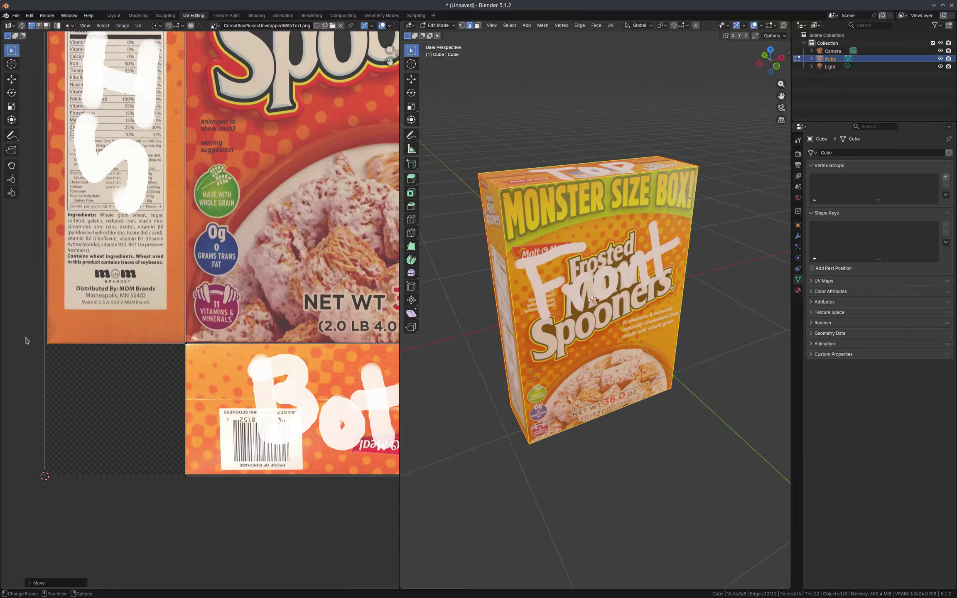
drag(242, 140, 189, 342)
scroll(195, 342, up, 12)
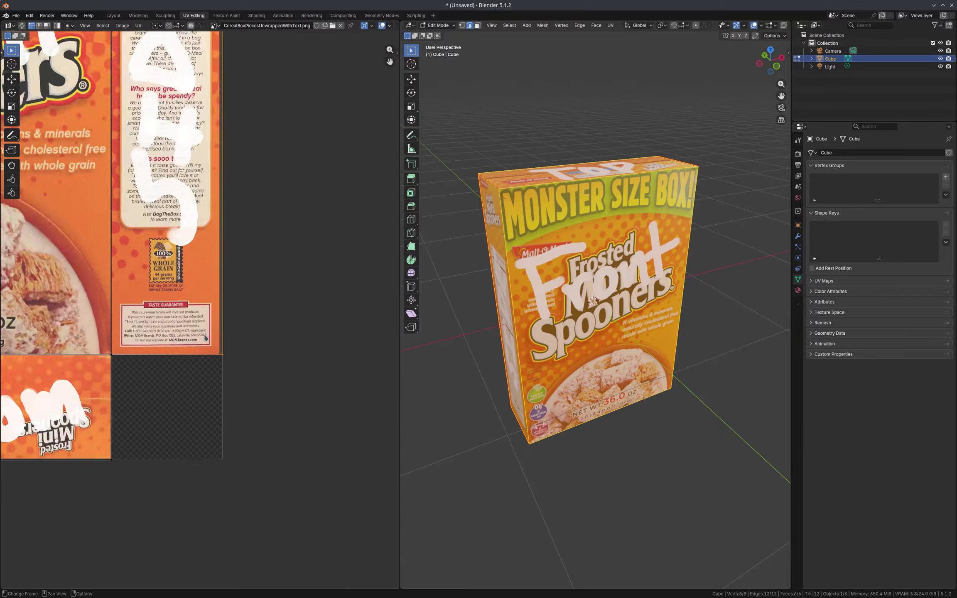
key(g)
key(x)
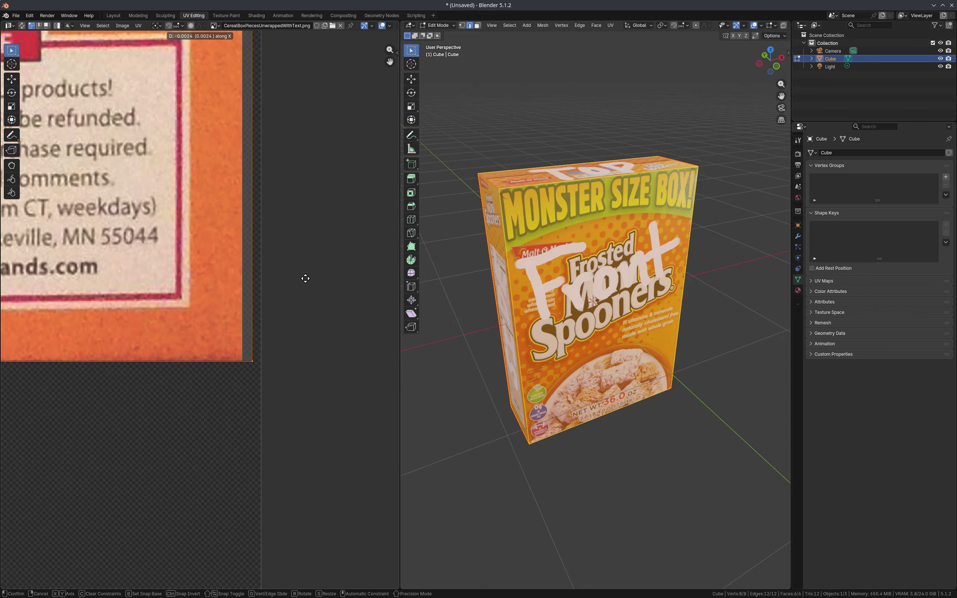
click(296, 281)
scroll(305, 341, down, 12)
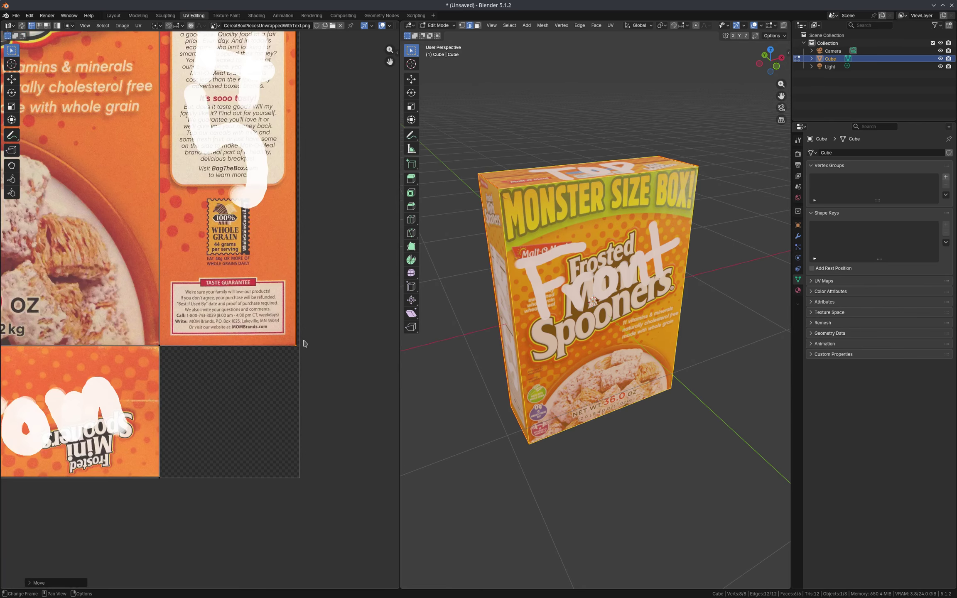
Examine the textured cereal box from the front and side, and expand the mesh's list of UV maps
middle_drag(486, 276, 514, 257)
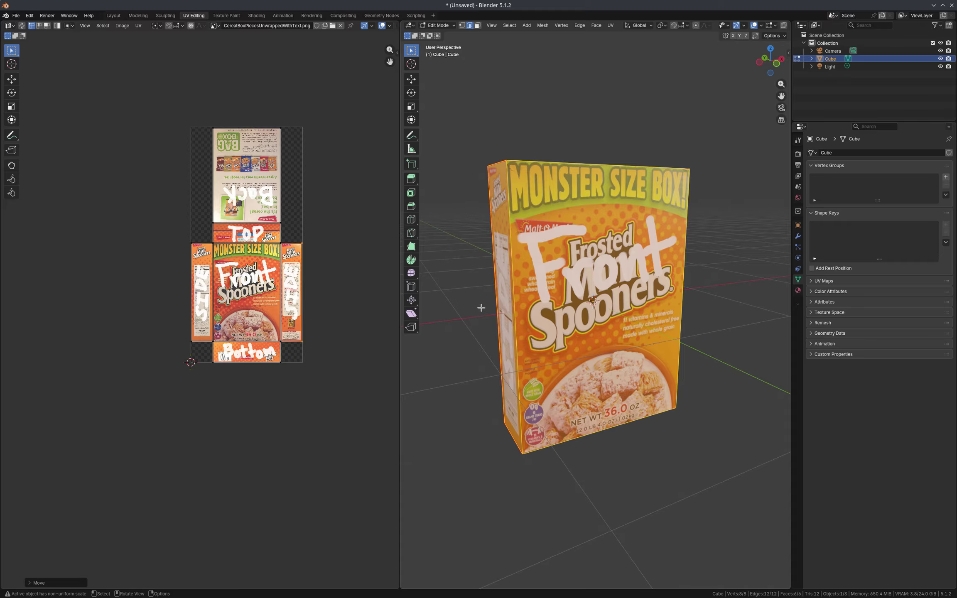
scroll(494, 307, down, 3)
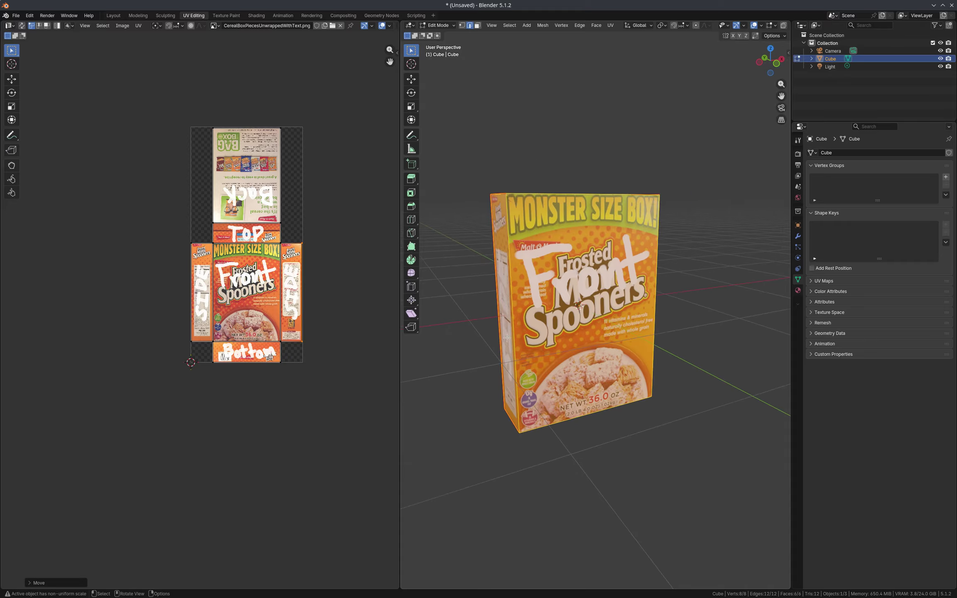
scroll(498, 290, up, 5)
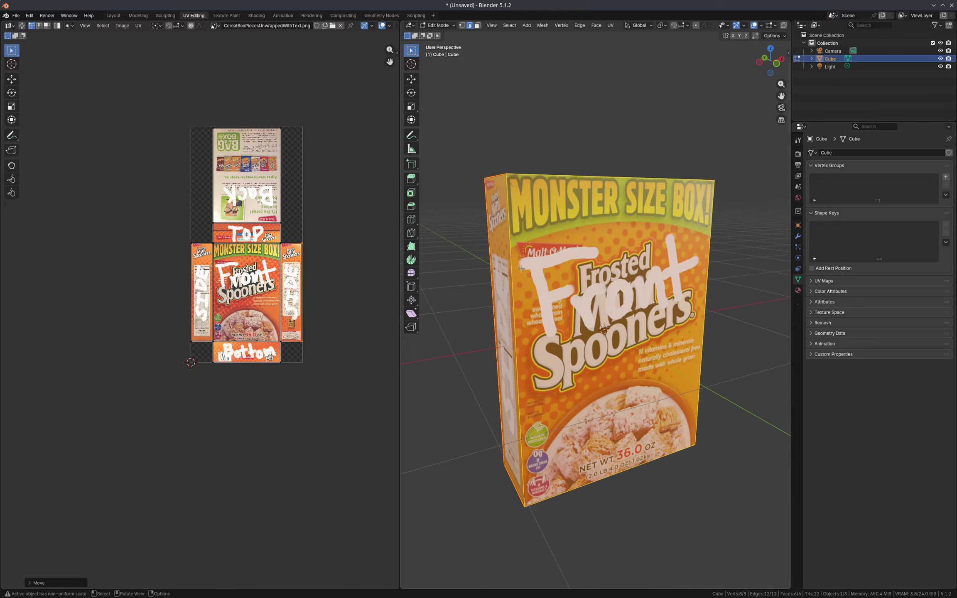
middle_drag(521, 268, 552, 281)
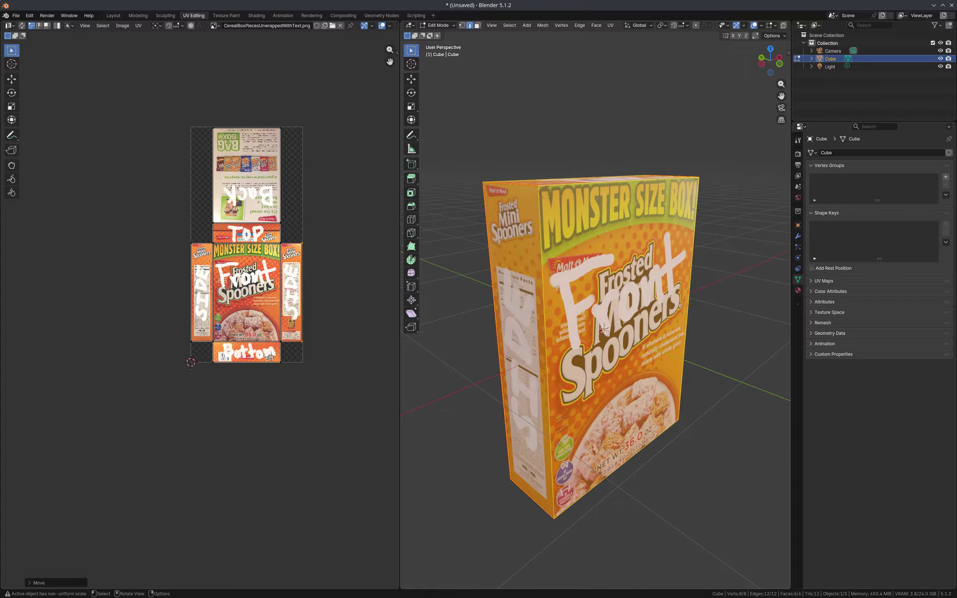
click(813, 281)
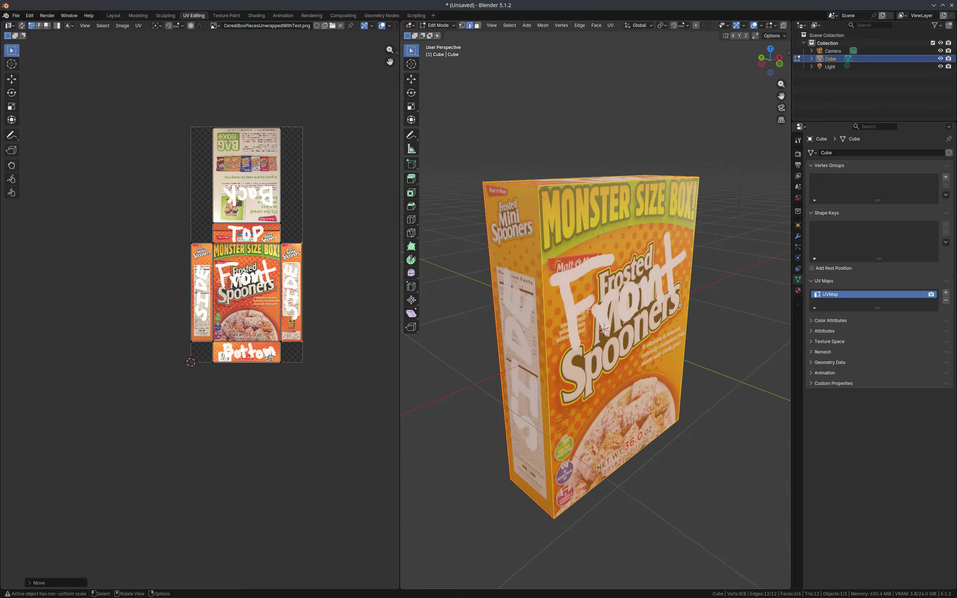
mouse_move(705, 259)
middle_down()
mouse_move(648, 260)
mouse_move(738, 256)
mouse_move(664, 259)
mouse_move(730, 263)
mouse_move(702, 260)
middle_up()
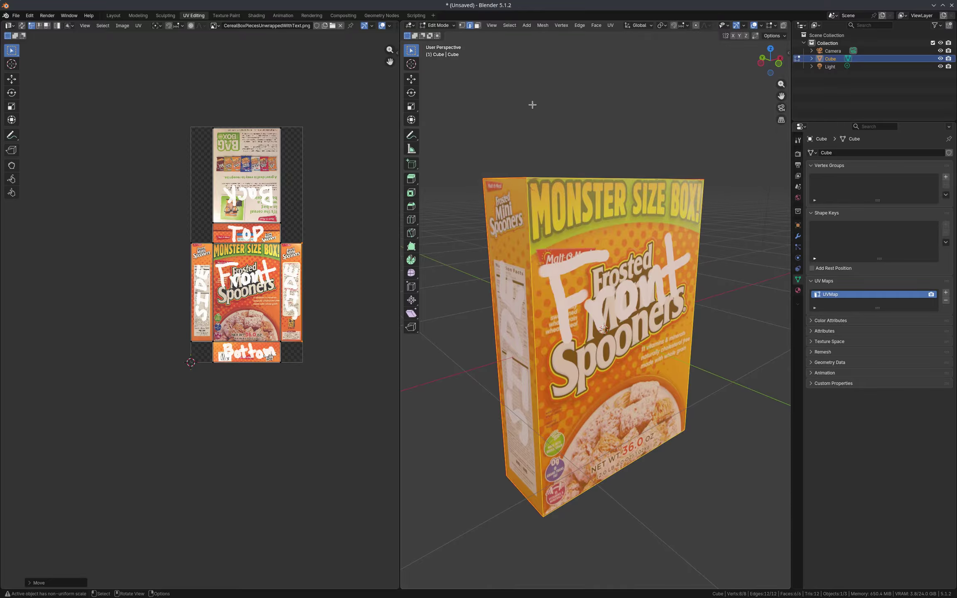
In the Shading workspace, widen the image texture node and replace its image with CerealBoxPiecesUnwrapped.png
click(256, 16)
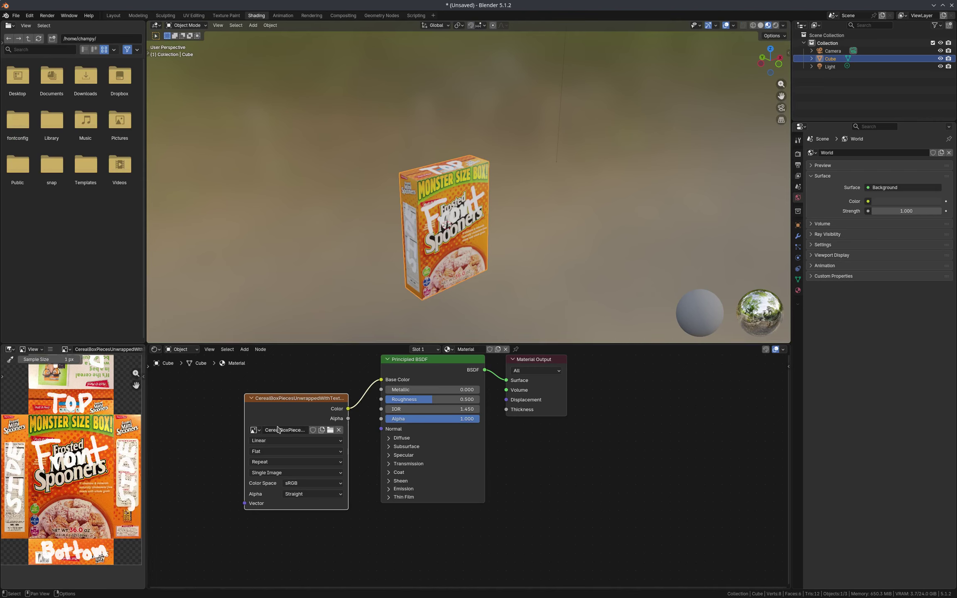
drag(245, 428, 172, 429)
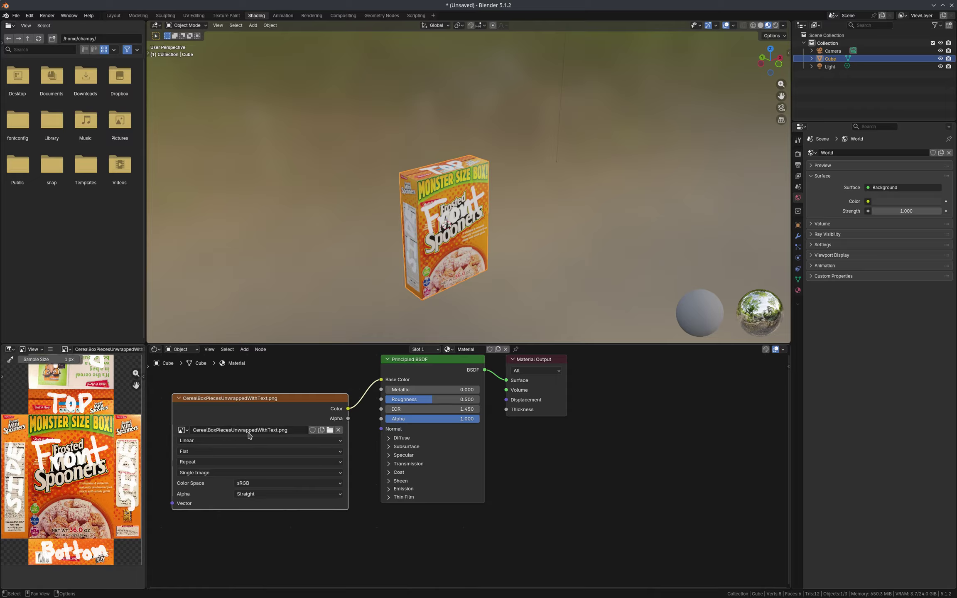
click(330, 430)
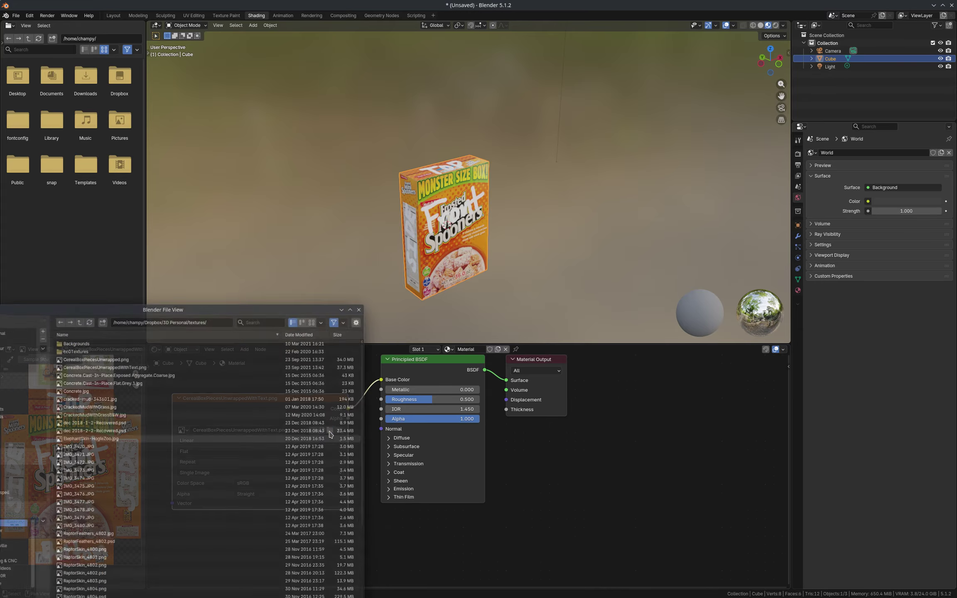
double_click(117, 357)
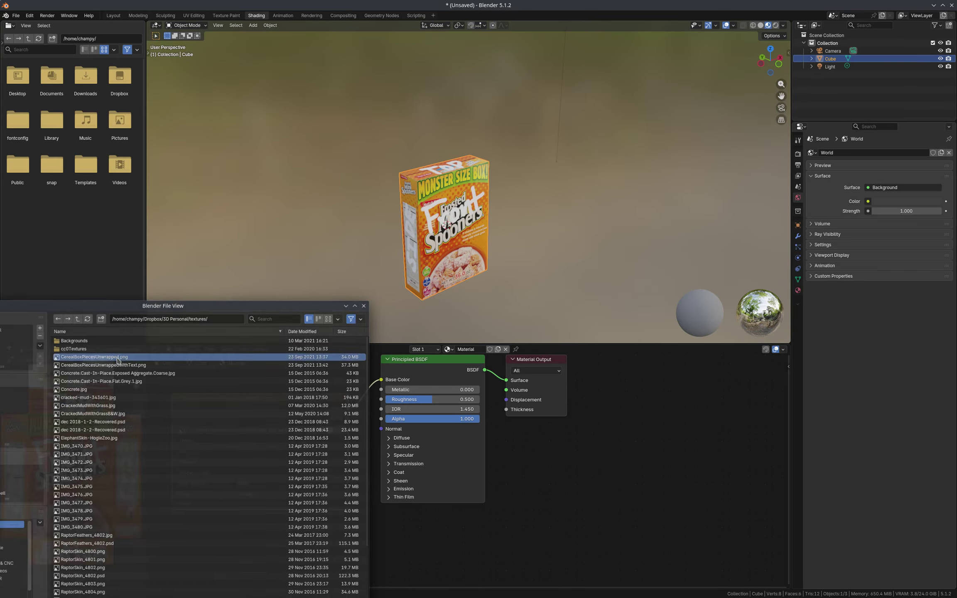
scroll(462, 227, up, 3)
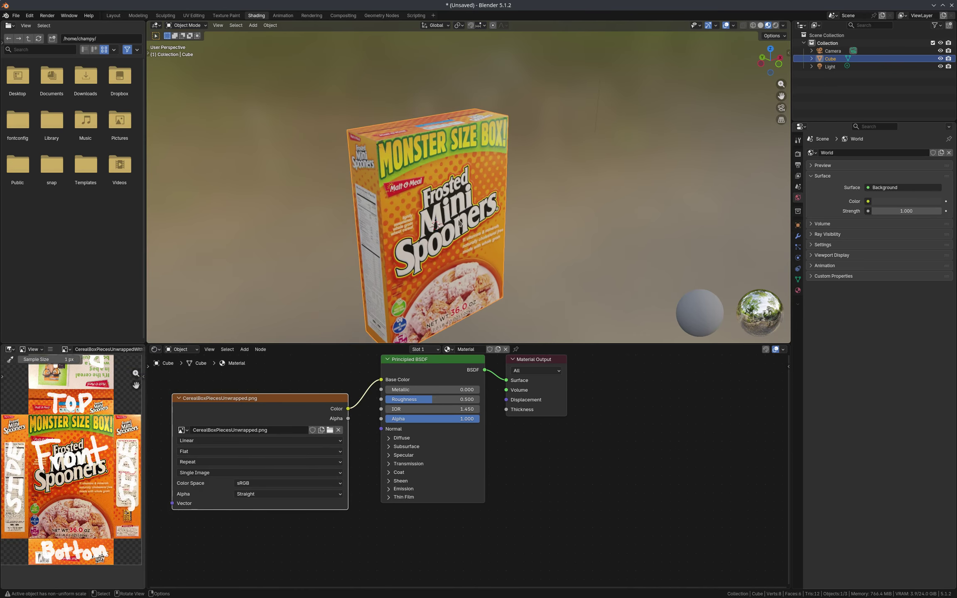
middle_drag(462, 227, 273, 78)
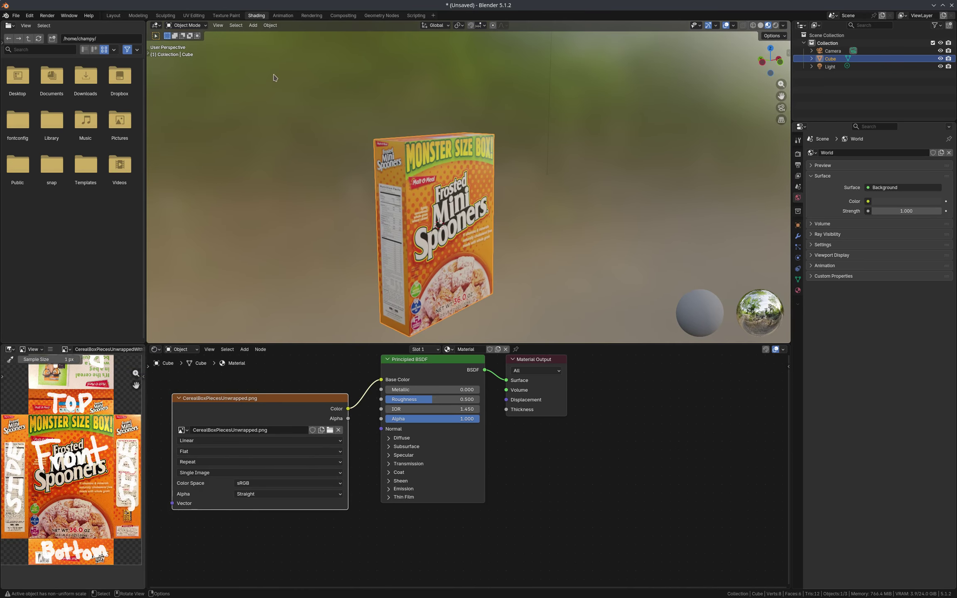
Switch to the Layout workspace and display the cereal box in Rendered viewport shading, viewing its side and front
click(113, 15)
key(z)
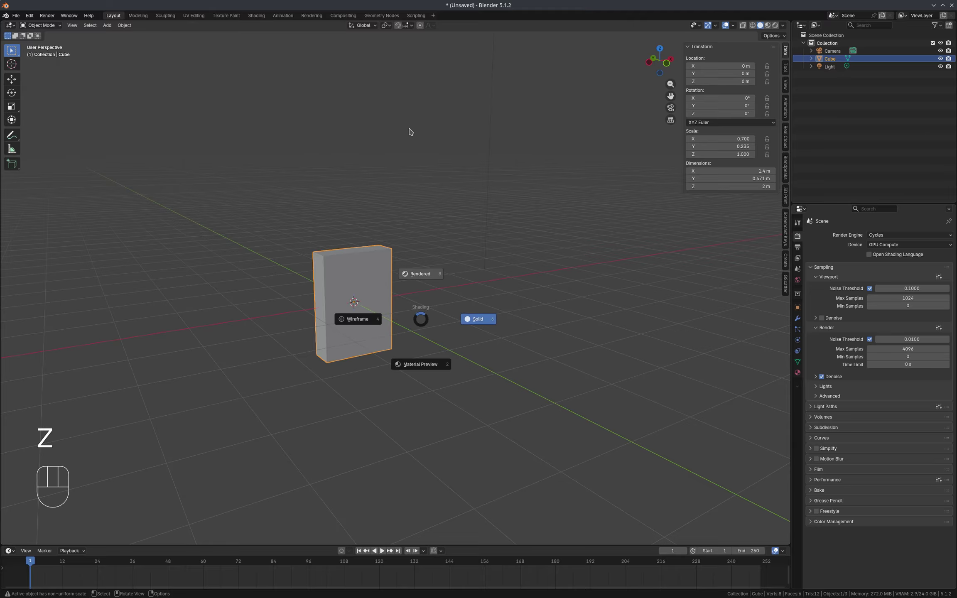
click(481, 318)
middle_drag(304, 287, 357, 297)
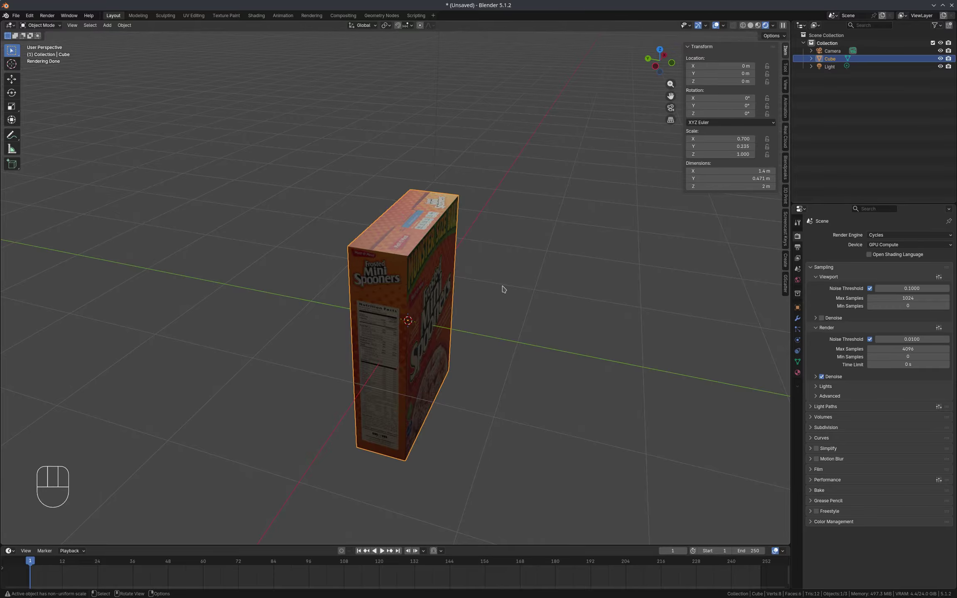
middle_drag(503, 289, 467, 284)
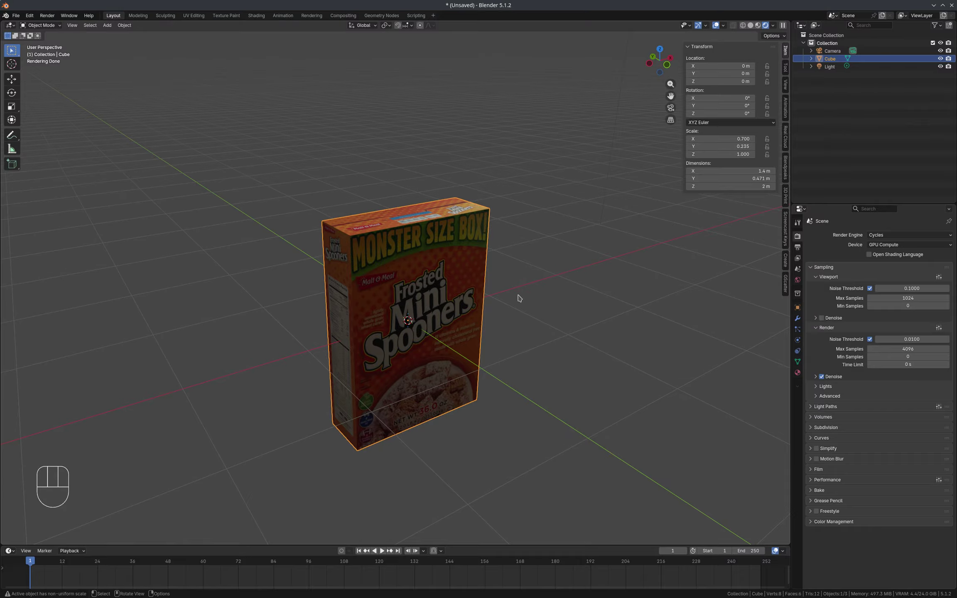